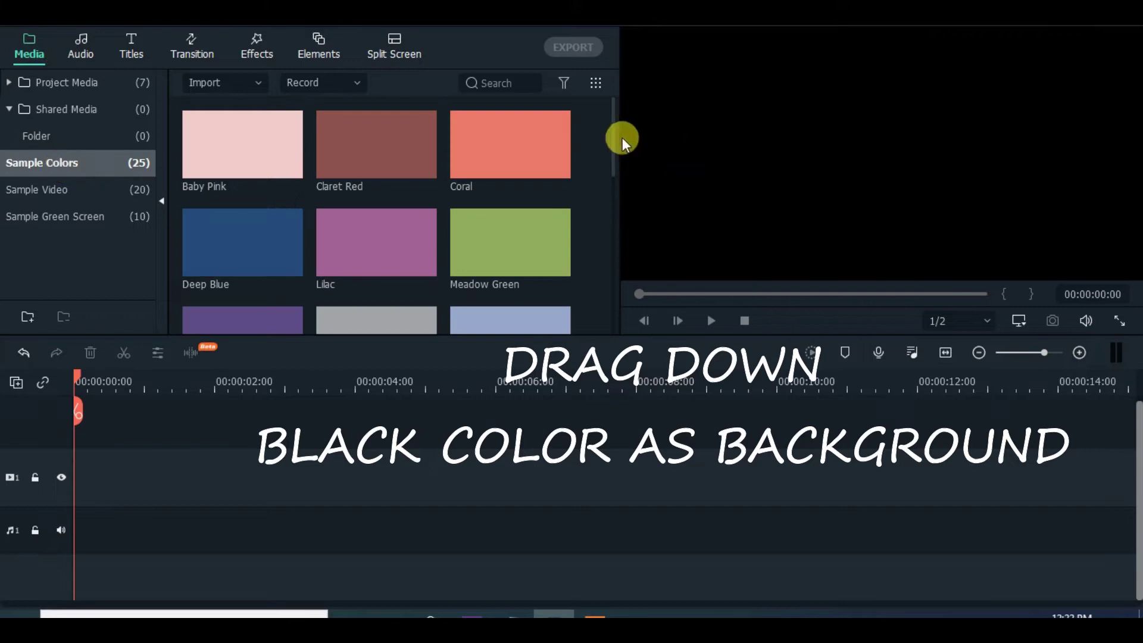
# Place the Black sample color at the start of the first video track and reduce the timeline track height
pyautogui.moveTo(613, 149); pyautogui.dragTo(613, 209)
pyautogui.moveTo(377, 234); pyautogui.dragTo(45, 502)
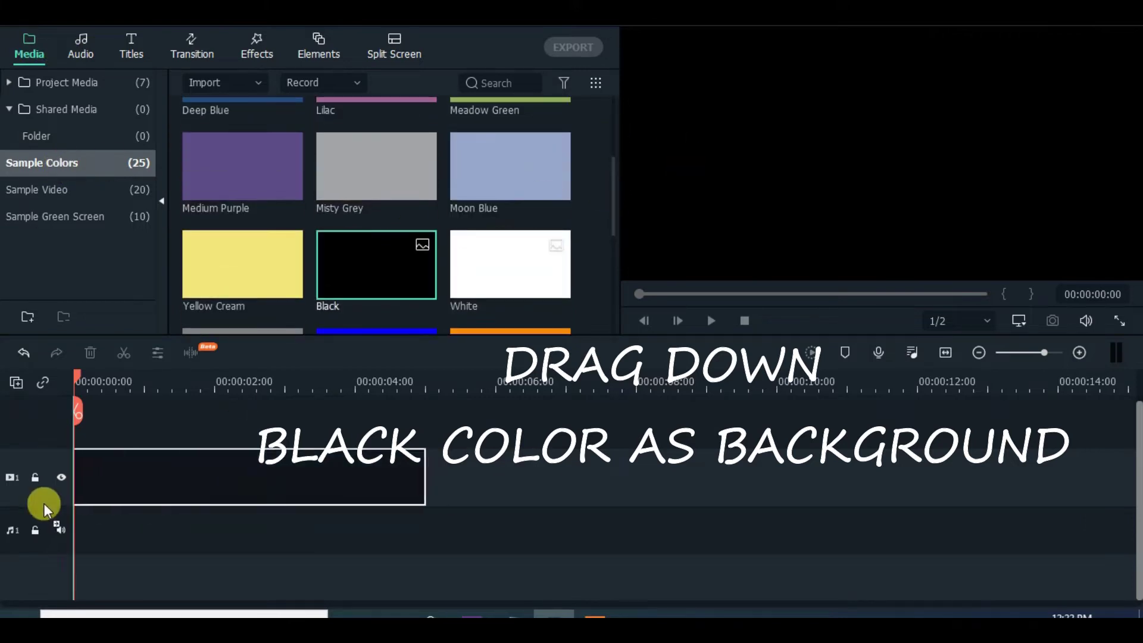
pyautogui.click(22, 388)
pyautogui.moveTo(112, 508)
pyautogui.click(248, 523)
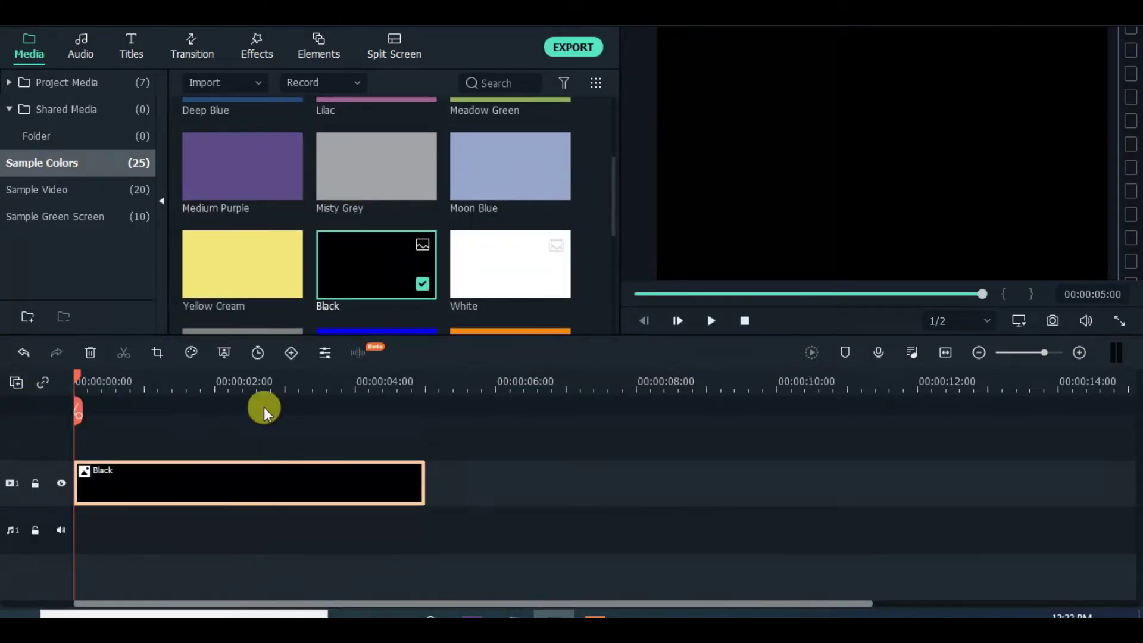
# Add the Default Title at the start of the track above the Black clip and open its advanced text editor
pyautogui.click(131, 46)
pyautogui.moveTo(208, 128); pyautogui.dragTo(88, 444)
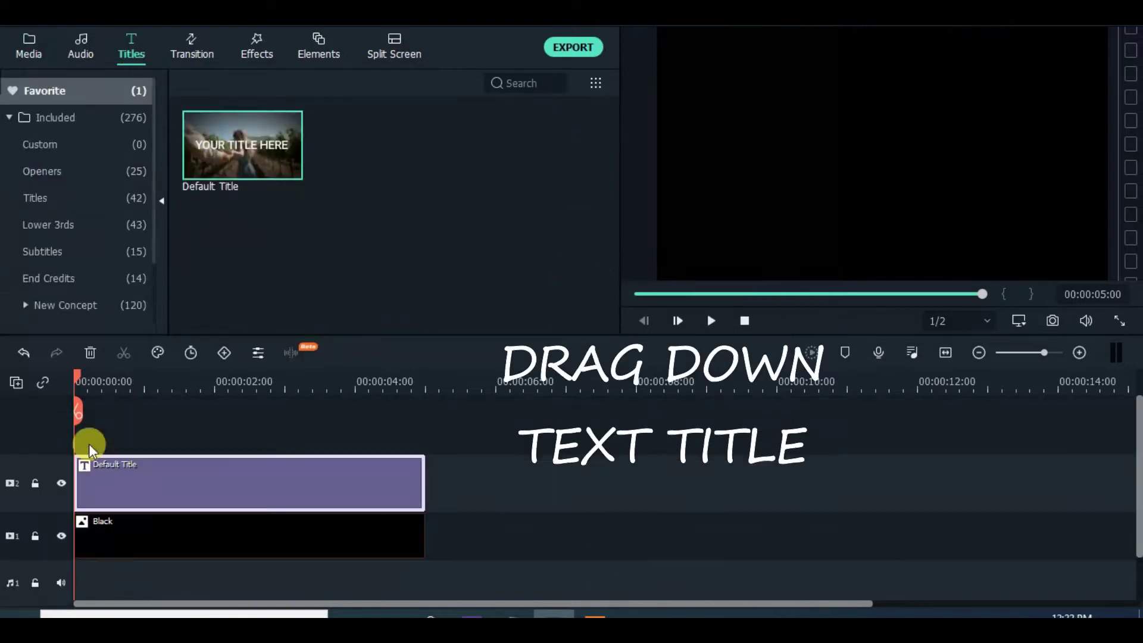
pyautogui.doubleClick(192, 480)
pyautogui.click(472, 321)
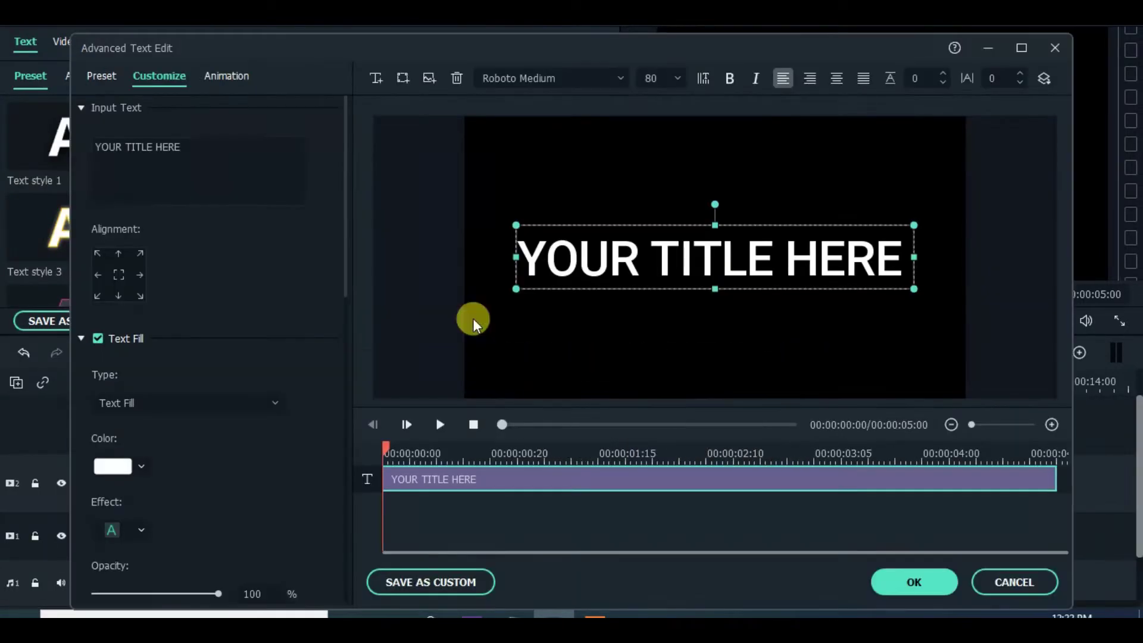
# Replace the placeholder title text with FILMORA on the first line and BANKY on the second
pyautogui.click(211, 148)
pyautogui.press('BackSpace')
pyautogui.press('BackSpace')
pyautogui.press('BackSpace')
pyautogui.press('BackSpace')
pyautogui.press('BackSpace')
pyautogui.press('BackSpace')
pyautogui.press('BackSpace')
pyautogui.press('BackSpace')
pyautogui.press('BackSpace')
pyautogui.press('BackSpace')
pyautogui.press('BackSpace')
pyautogui.press('BackSpace')
pyautogui.press('BackSpace')
pyautogui.press('BackSpace')
pyautogui.press('BackSpace')
pyautogui.write('FILMORA')
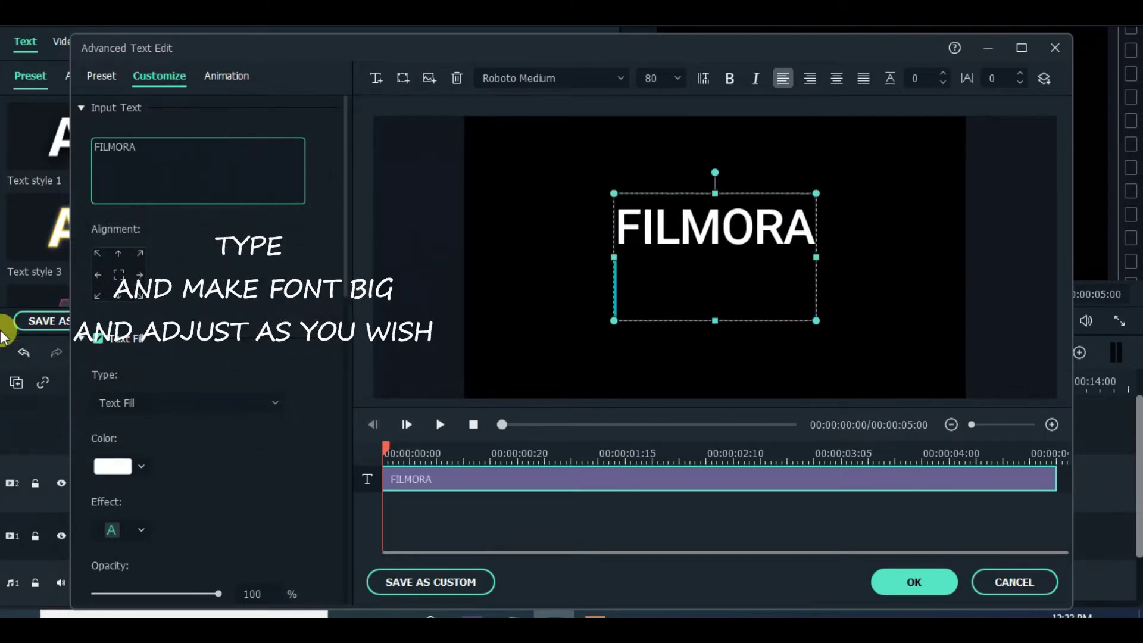
pyautogui.write(' BANKY')
# Centre-align the title text and format it in Showcard Gothic at size 300 with line spacing -20
pyautogui.click(836, 78)
pyautogui.click(577, 76)
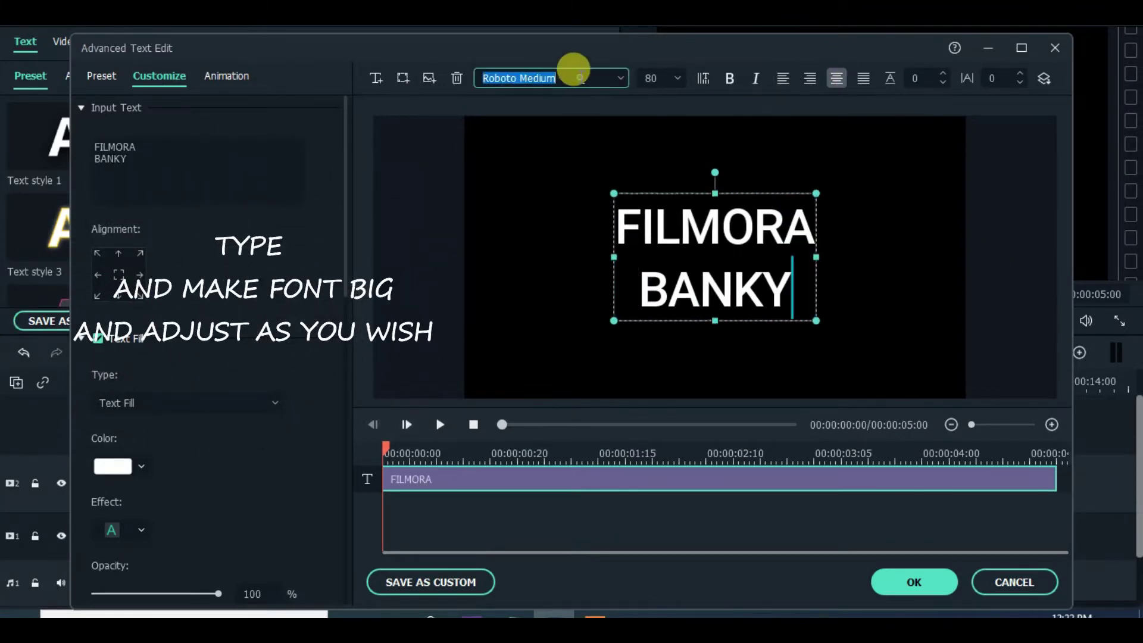
pyautogui.write('SHowcard Gothic')
pyautogui.press('Return')
pyautogui.click(671, 78)
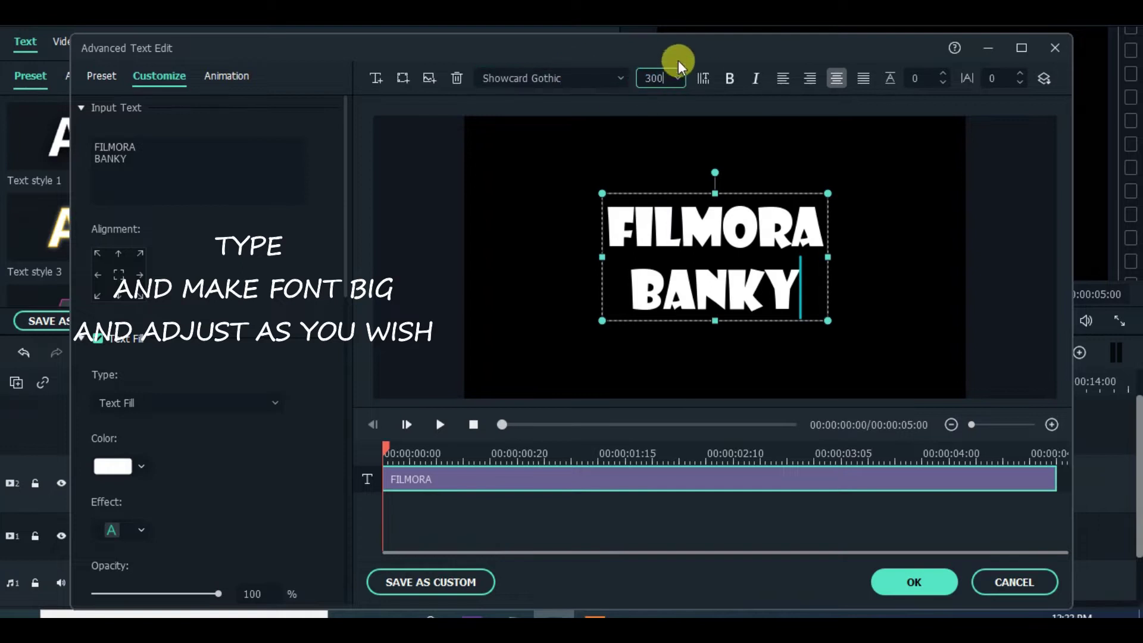
pyautogui.click(799, 176)
pyautogui.click(942, 83)
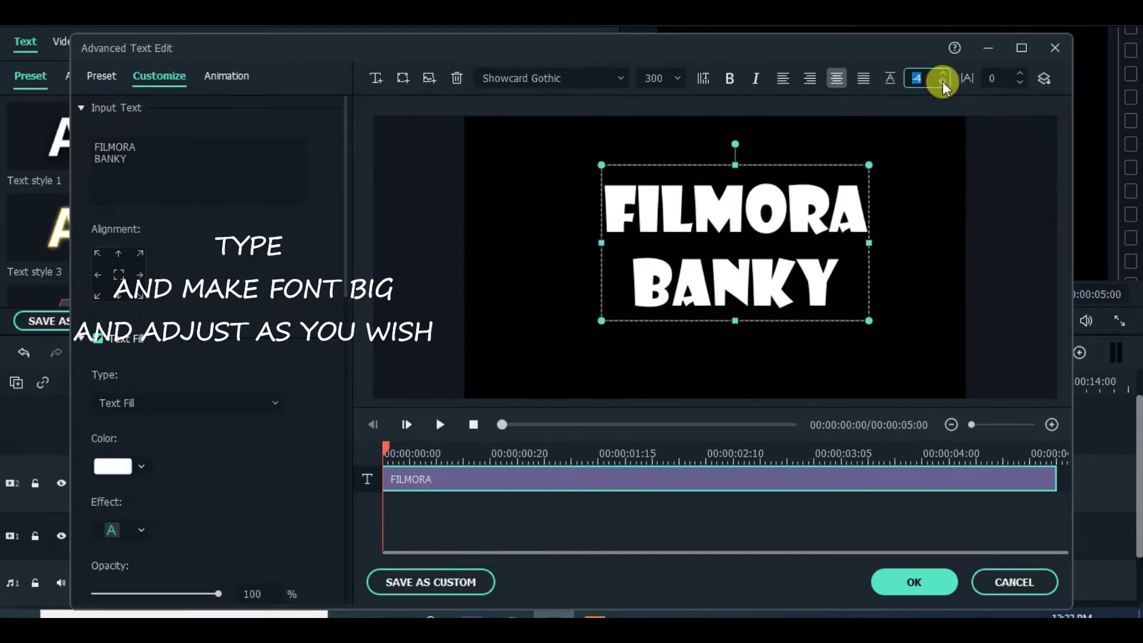
pyautogui.click(943, 83)
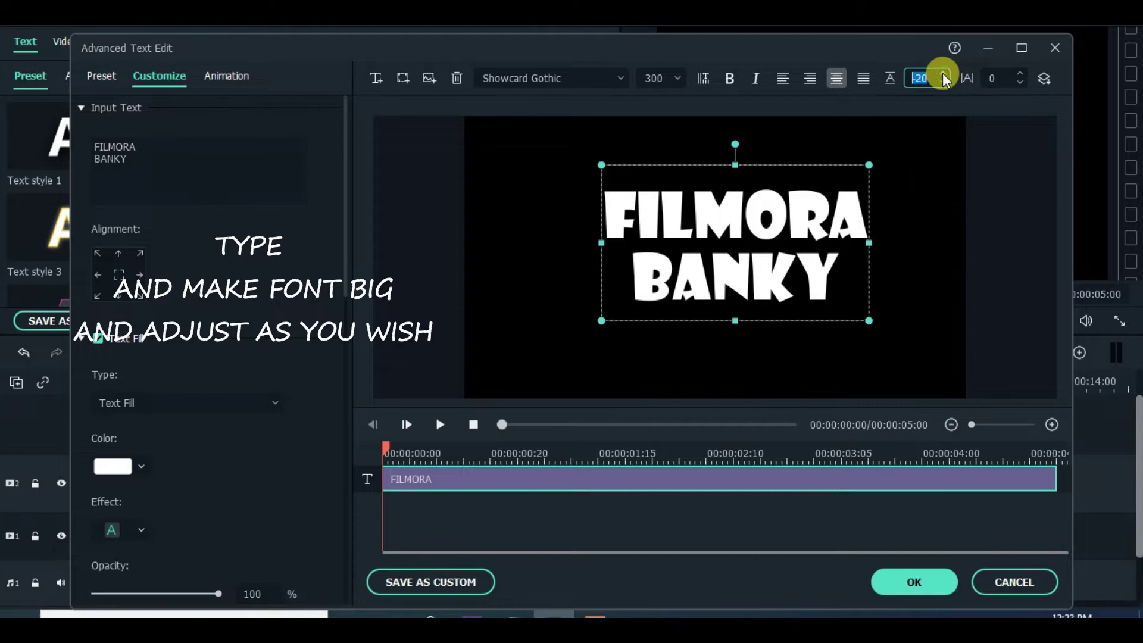
# Enlarge the title until it fills most of the frame, centre it, and confirm the text edits
pyautogui.moveTo(601, 320); pyautogui.dragTo(498, 380)
pyautogui.moveTo(867, 160); pyautogui.dragTo(926, 132)
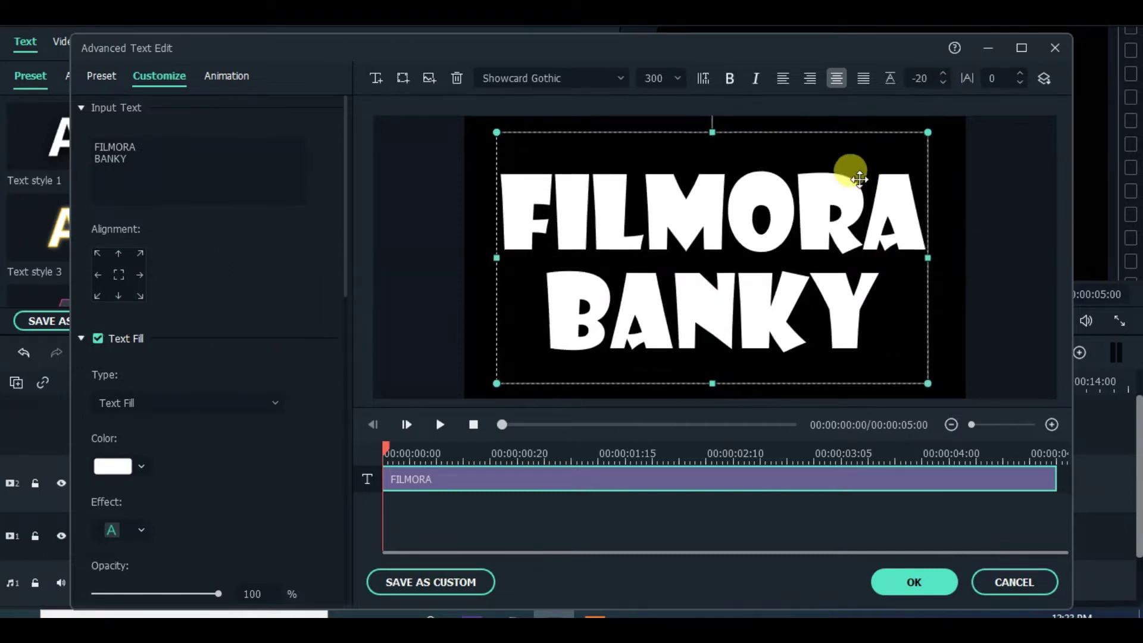
pyautogui.click(948, 169)
pyautogui.click(722, 254)
pyautogui.moveTo(722, 255); pyautogui.dragTo(724, 264)
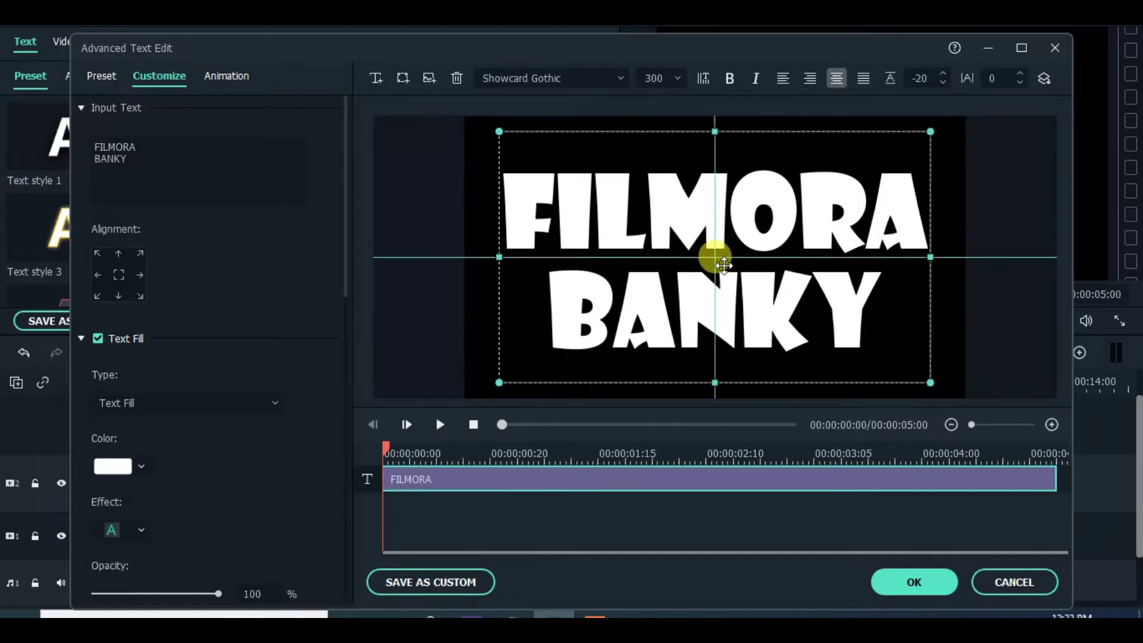
pyautogui.click(926, 581)
# Return the playhead to the start and apply the Pause preset animation to the title clip
pyautogui.moveTo(425, 381); pyautogui.dragTo(69, 377)
pyautogui.click(98, 74)
pyautogui.click(32, 76)
pyautogui.click(119, 42)
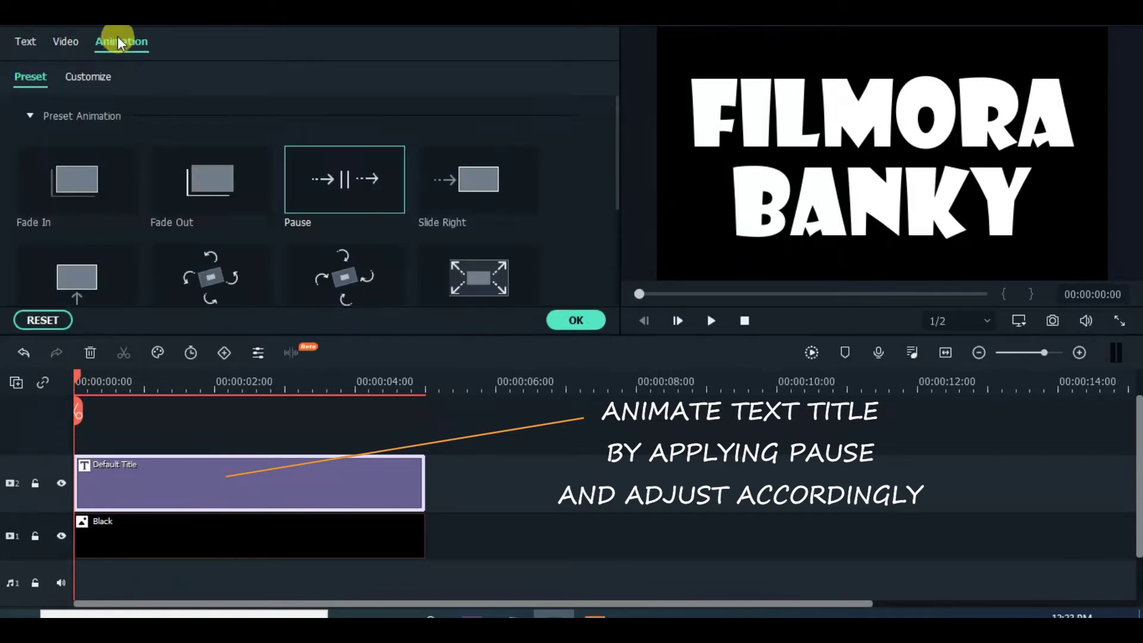
pyautogui.doubleClick(328, 186)
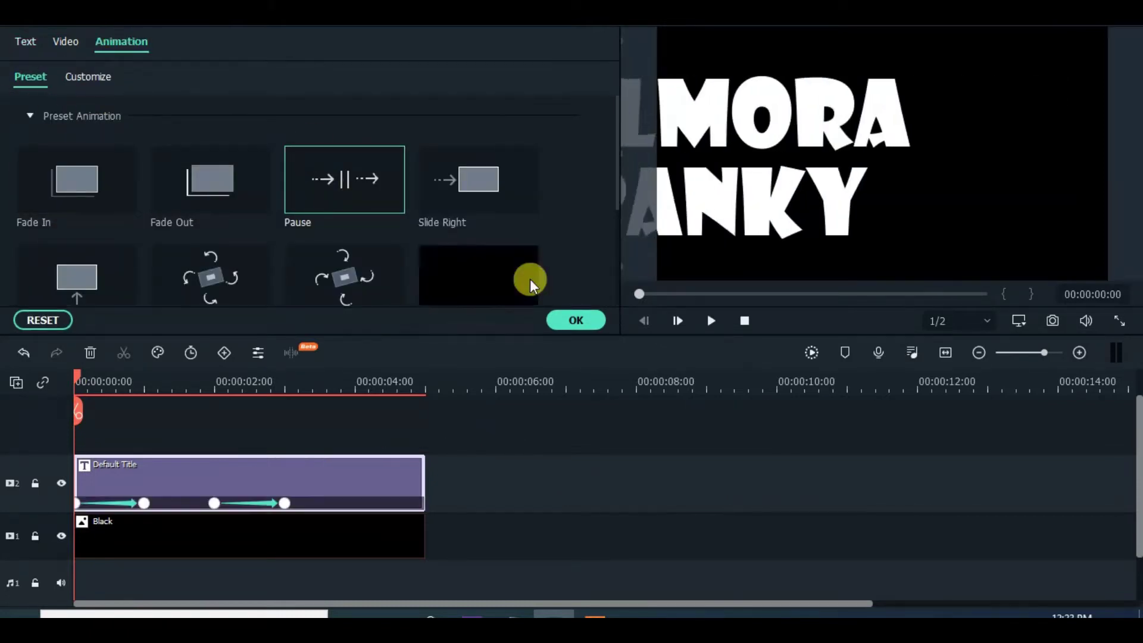
# Preview the title animation and remove its exit keyframes at 2 and 3 seconds
pyautogui.click(708, 321)
pyautogui.click(710, 320)
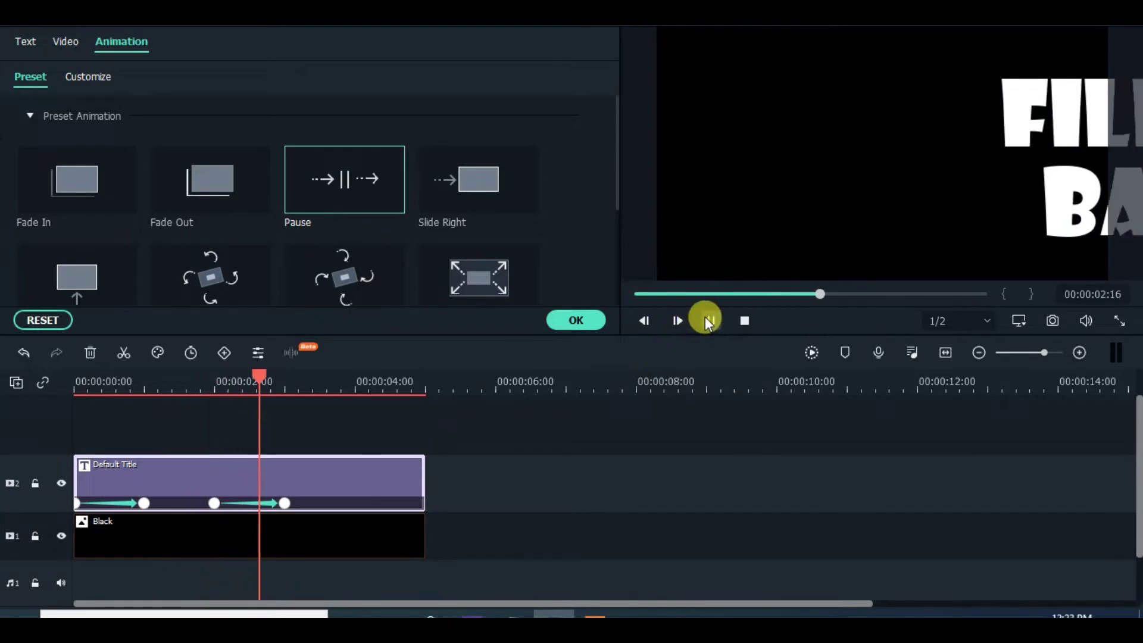
pyautogui.moveTo(278, 374); pyautogui.dragTo(201, 372)
pyautogui.click(285, 503)
pyautogui.moveTo(284, 504); pyautogui.dragTo(214, 504)
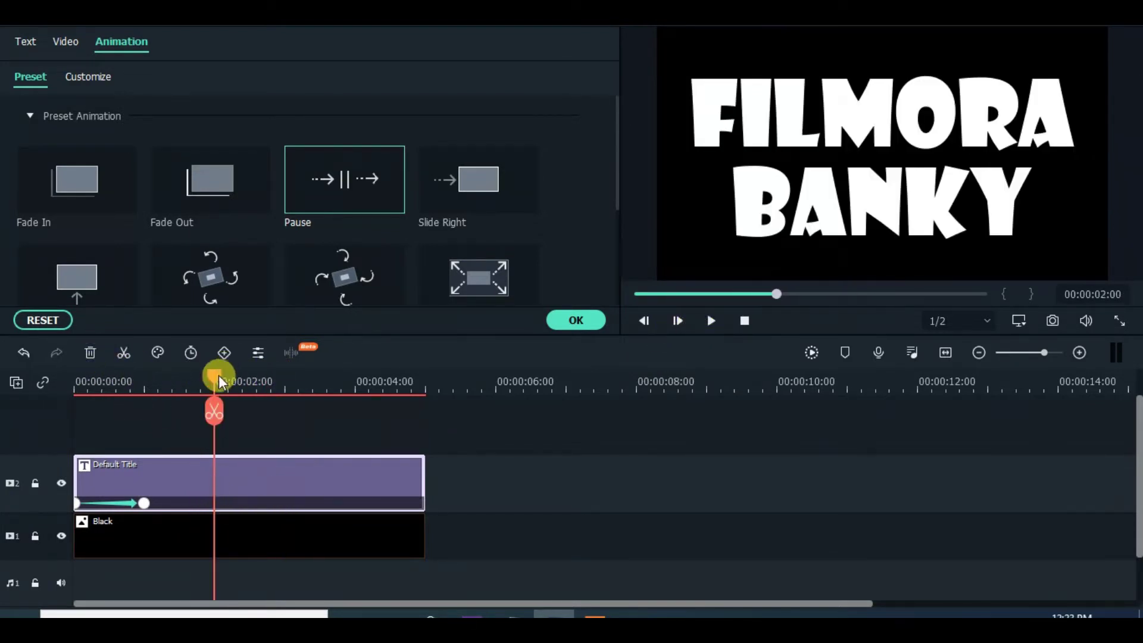
# Shorten the title's entrance by moving its end keyframe to 00:00:00:10, then confirm and preview the animation from the start
pyautogui.moveTo(219, 376); pyautogui.dragTo(103, 380)
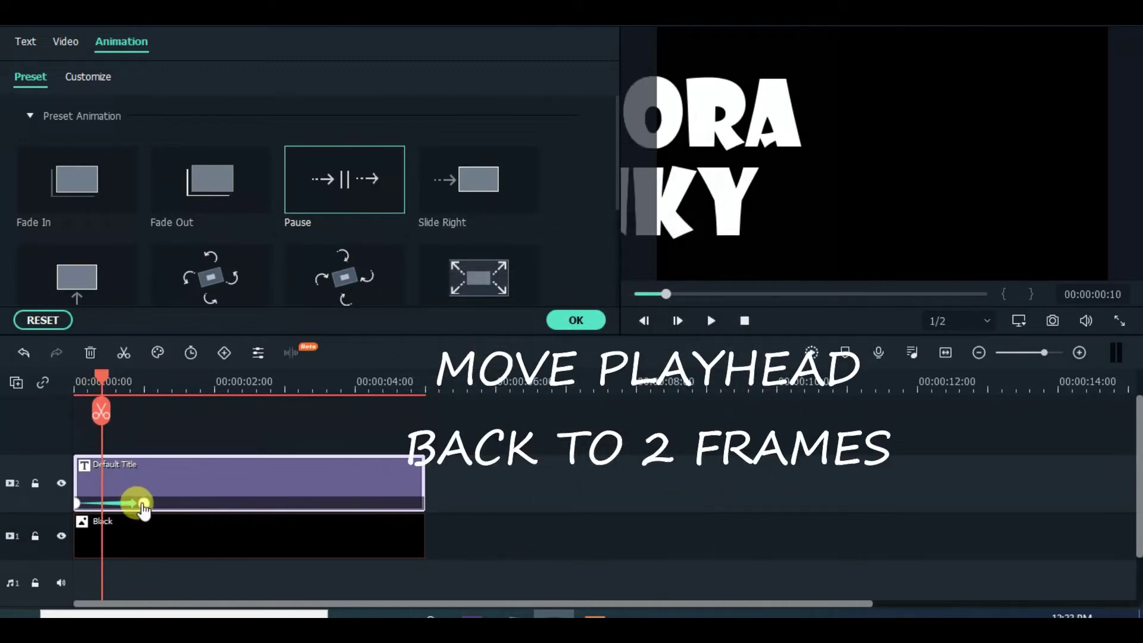
pyautogui.moveTo(144, 506); pyautogui.dragTo(107, 500)
pyautogui.scroll(3, 153, 594)
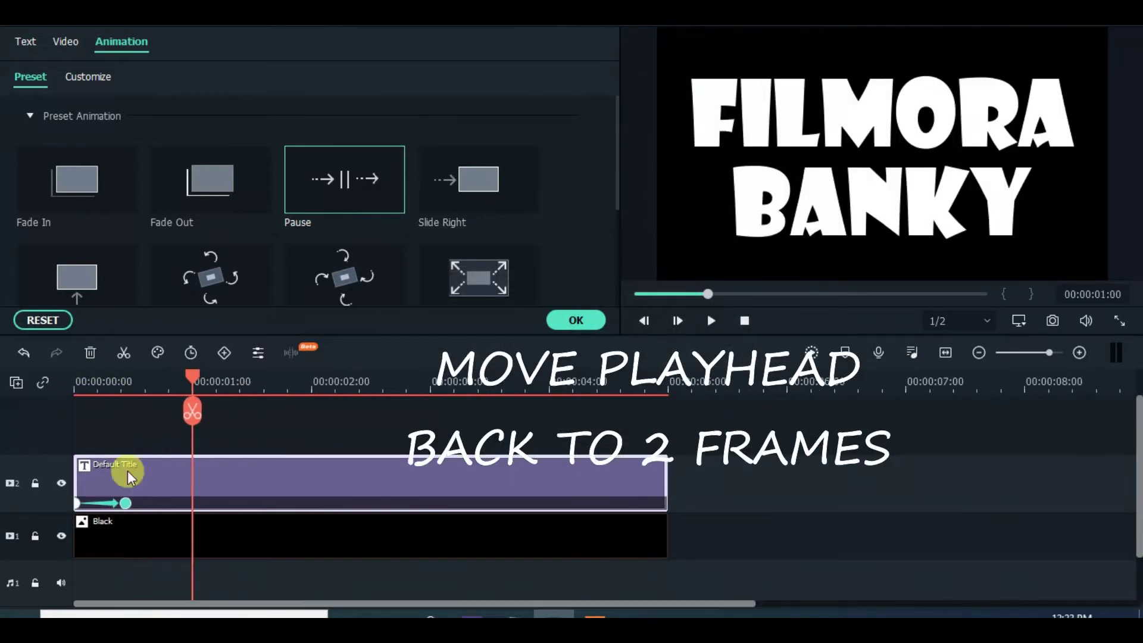
pyautogui.click(116, 381)
pyautogui.click(129, 502)
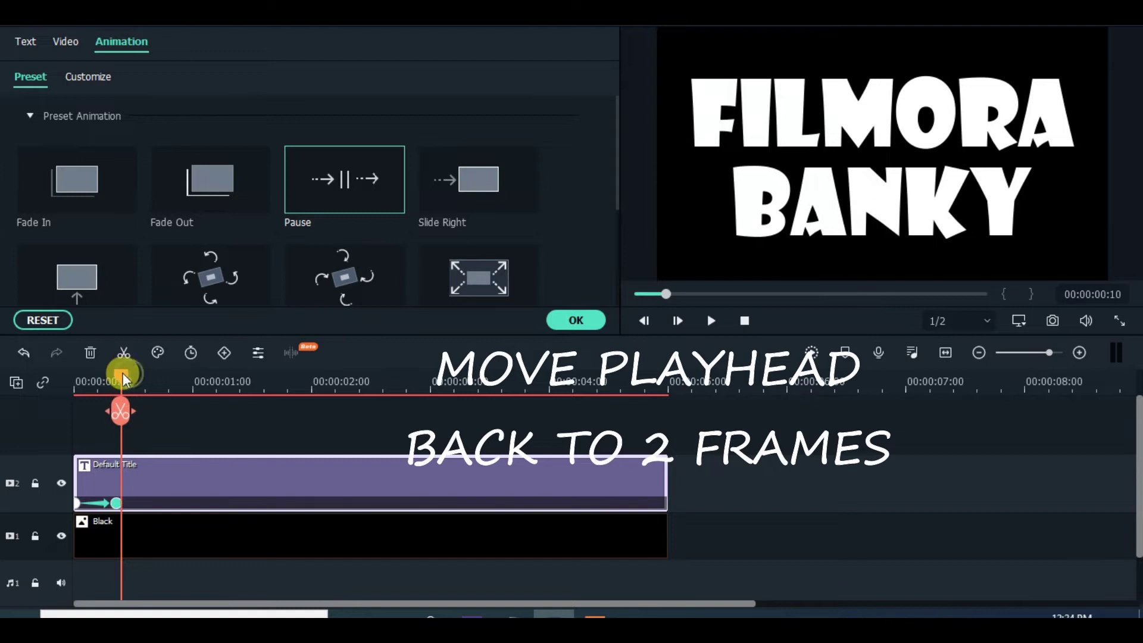
pyautogui.moveTo(116, 506); pyautogui.dragTo(121, 503)
pyautogui.click(122, 381)
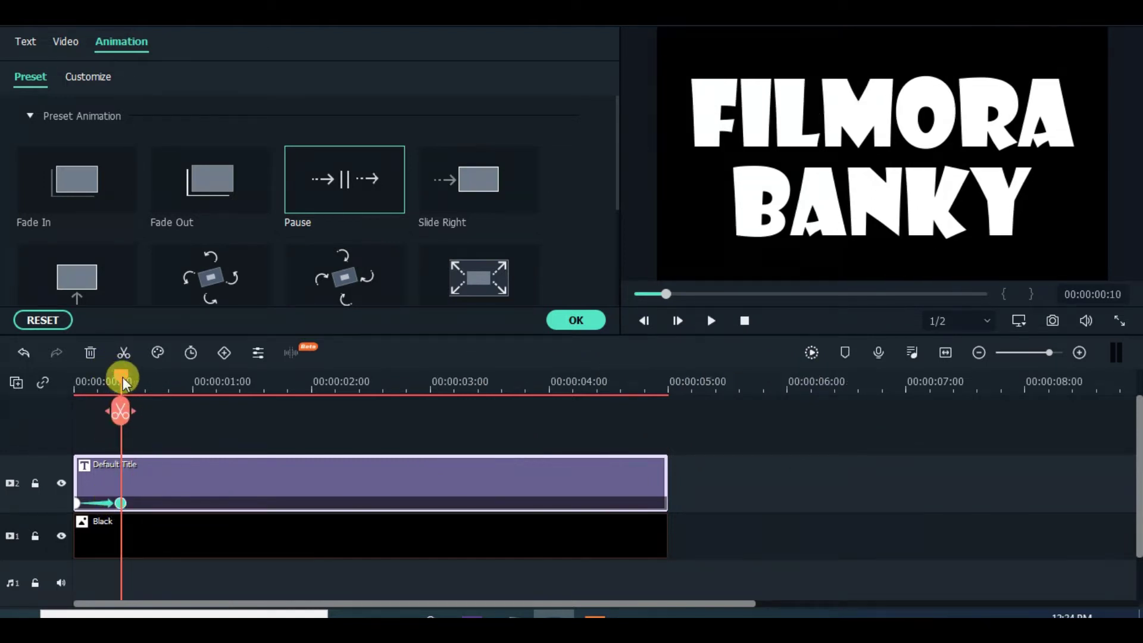
pyautogui.press('Home')
pyautogui.click(576, 320)
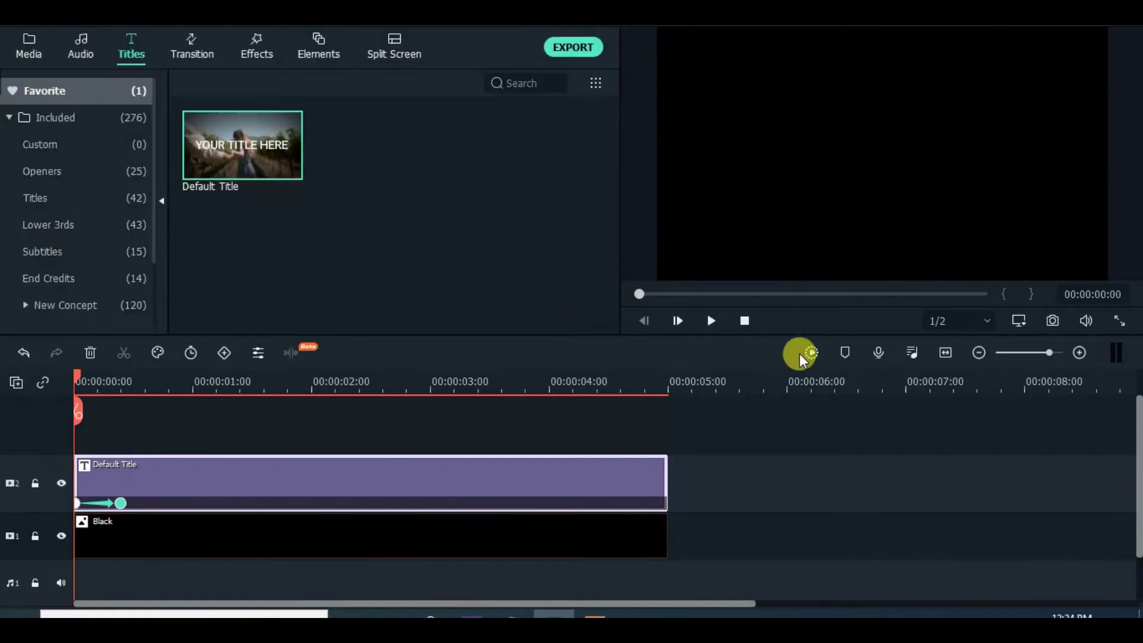
pyautogui.click(710, 321)
pyautogui.click(710, 321)
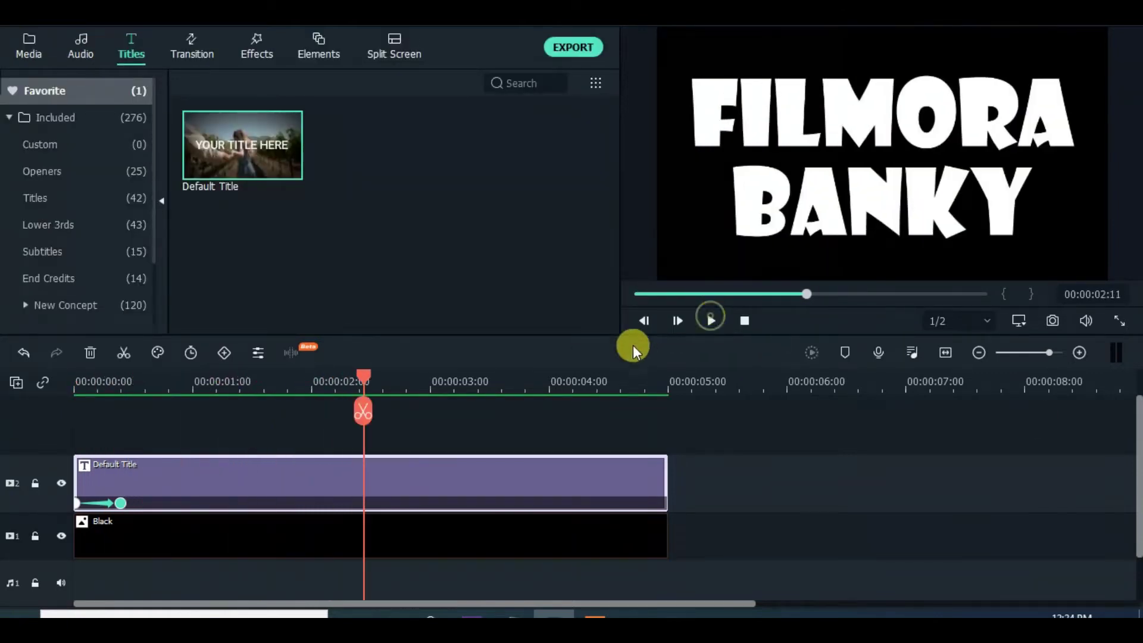
# Add the White sample color on a new track above the title from 00:00:00:20 and trim its end to match the title clip
pyautogui.moveTo(360, 376); pyautogui.dragTo(169, 365)
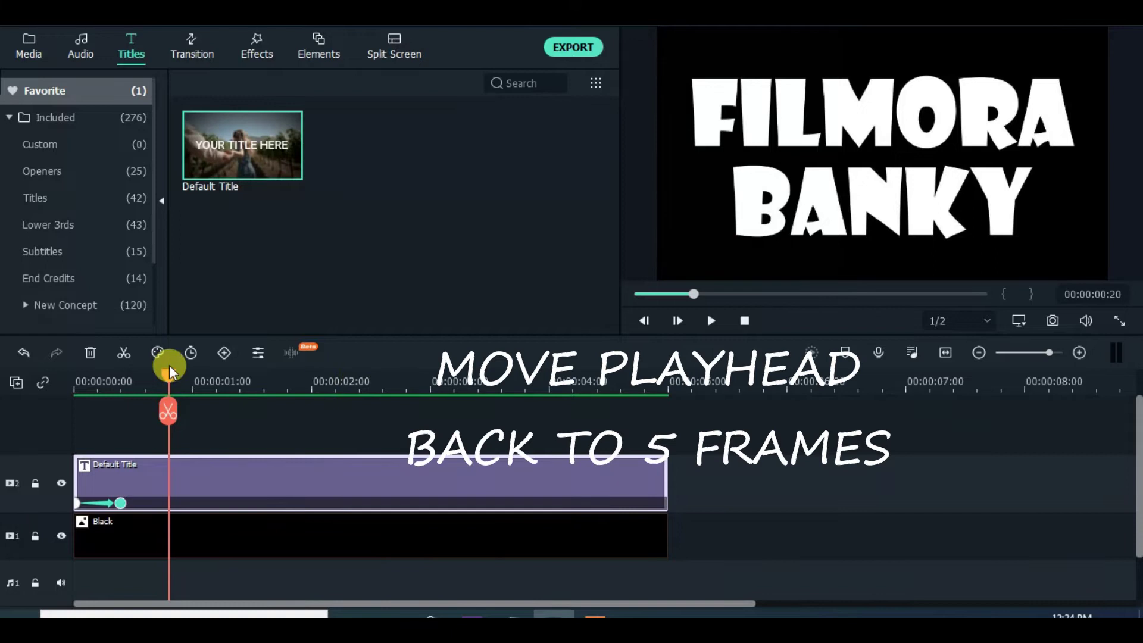
pyautogui.click(29, 43)
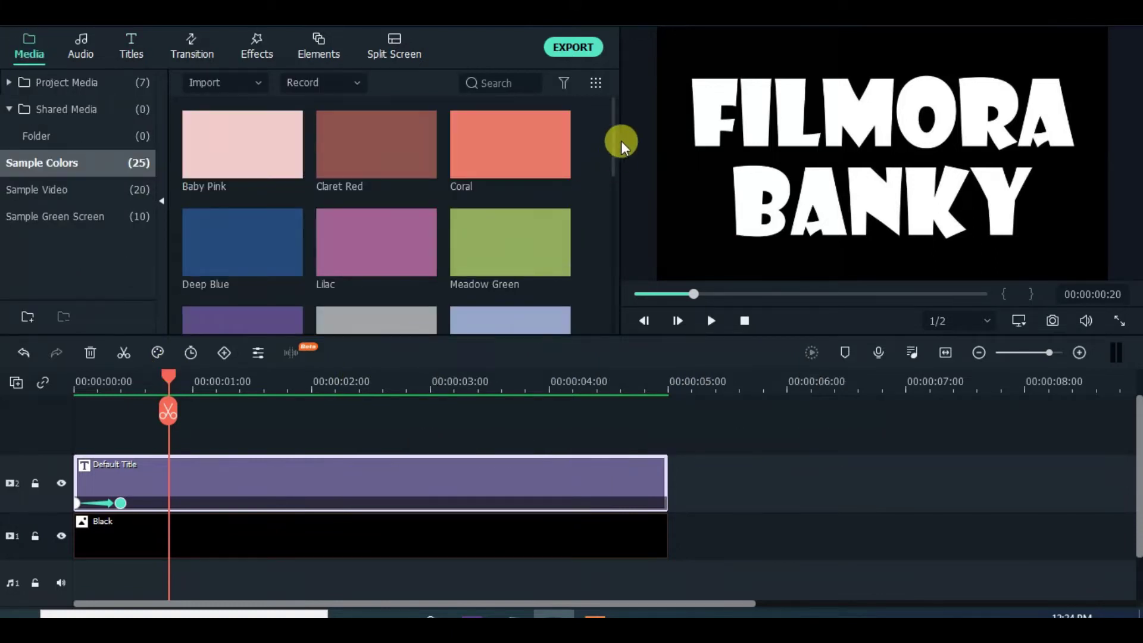
pyautogui.scroll(-2, 616, 164)
pyautogui.scroll(-2, 609, 192)
pyautogui.moveTo(544, 217); pyautogui.dragTo(171, 446)
pyautogui.moveTo(755, 475); pyautogui.dragTo(670, 484)
# Reduce the height of the timeline tracks
pyautogui.click(20, 380)
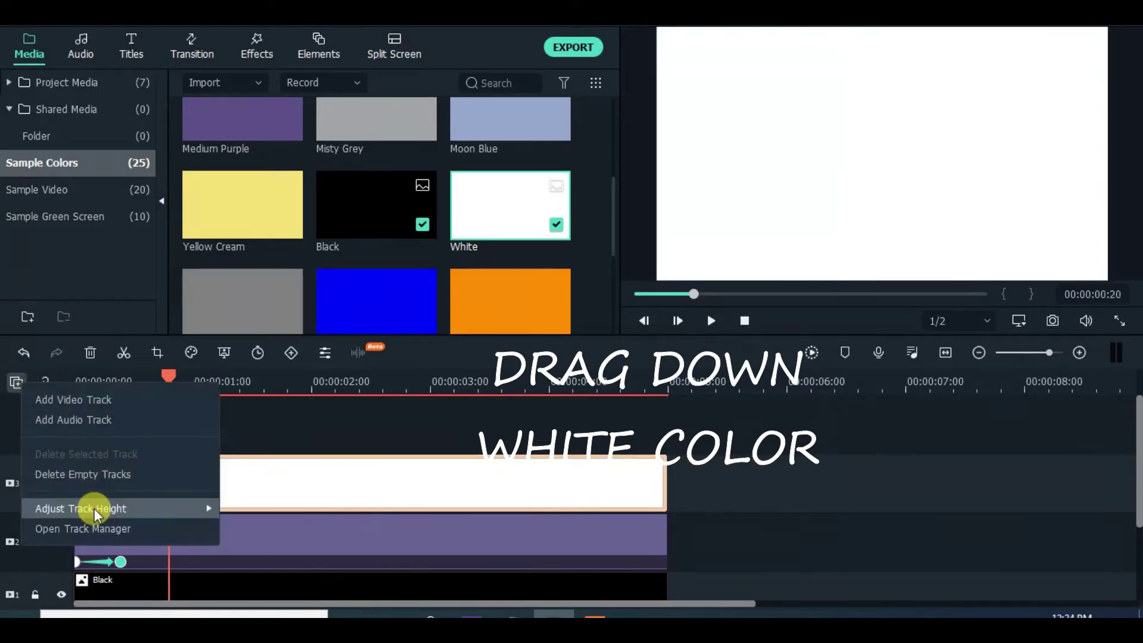
pyautogui.moveTo(94, 508)
pyautogui.click(237, 517)
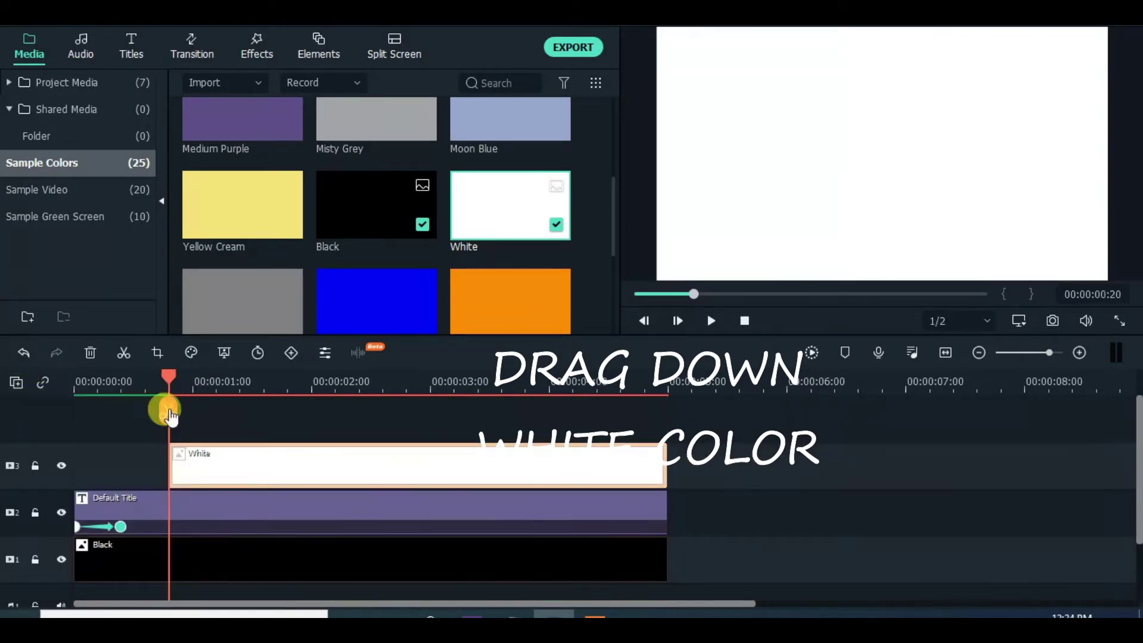
# Squash the White clip vertically into a thin horizontal line at the frame's centre and add an animation keyframe at 00:00:00:20
pyautogui.doubleClick(245, 459)
pyautogui.moveTo(881, 30); pyautogui.dragTo(874, 151)
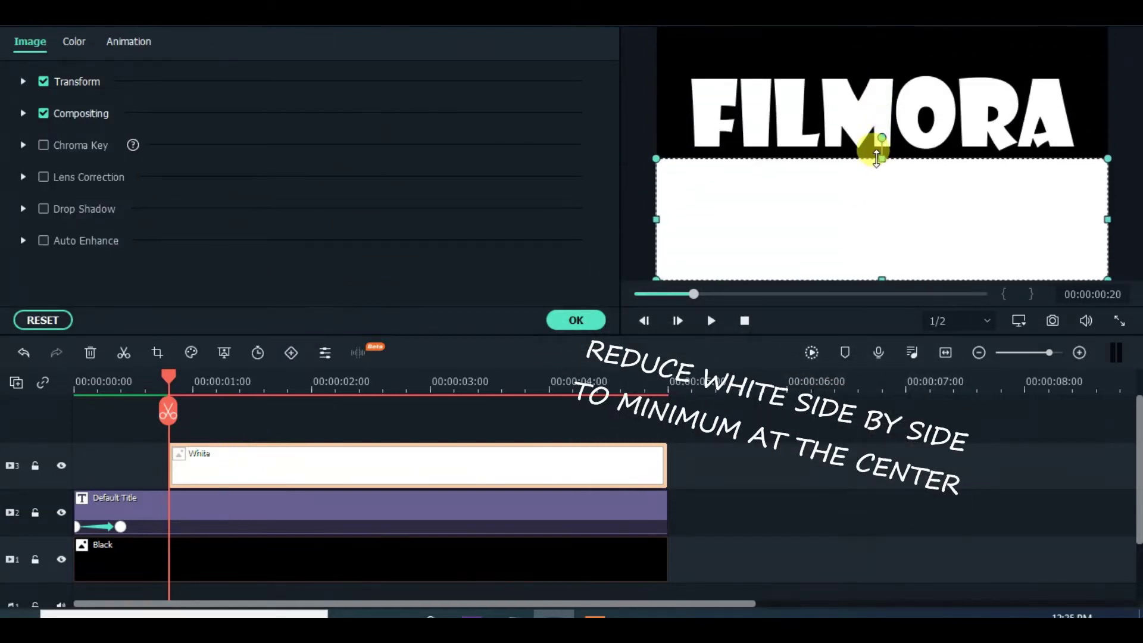
pyautogui.moveTo(884, 275); pyautogui.dragTo(878, 156)
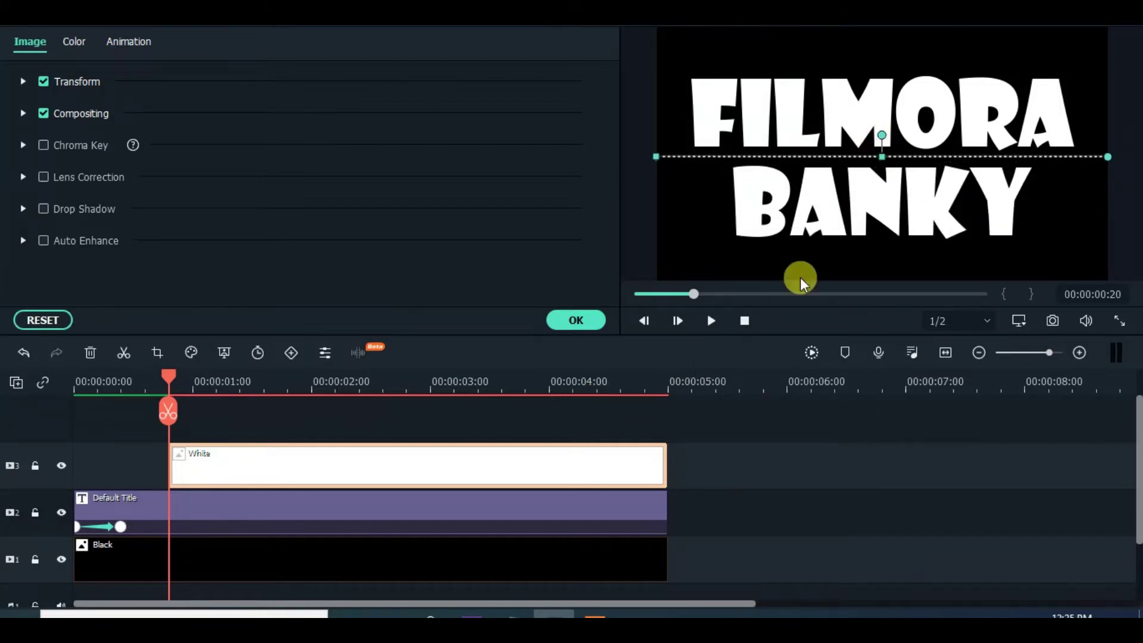
pyautogui.click(129, 44)
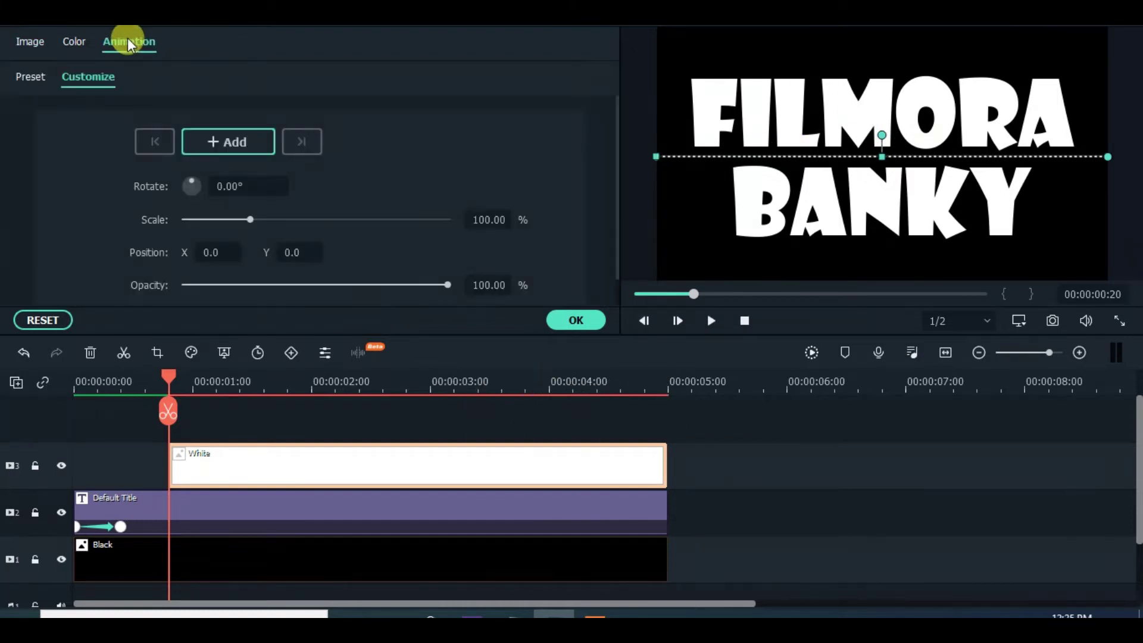
pyautogui.click(229, 141)
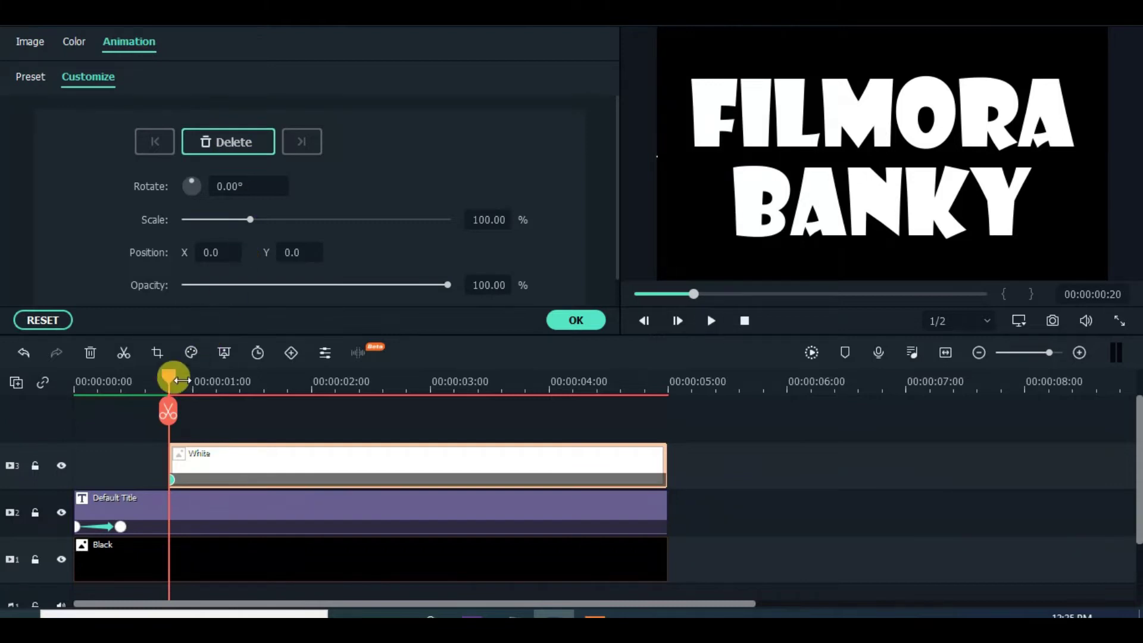
# At 00:00:01:10, stretch the White line up and down into a central band covering about a third of the frame height
pyautogui.moveTo(172, 378); pyautogui.dragTo(240, 377)
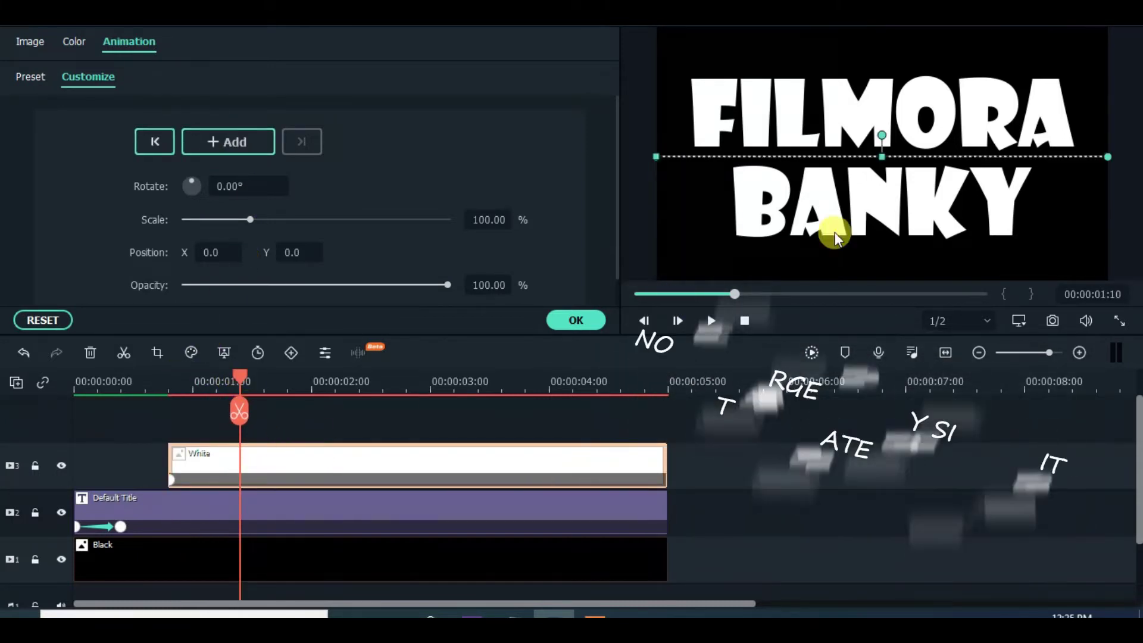
pyautogui.moveTo(883, 154); pyautogui.dragTo(883, 196)
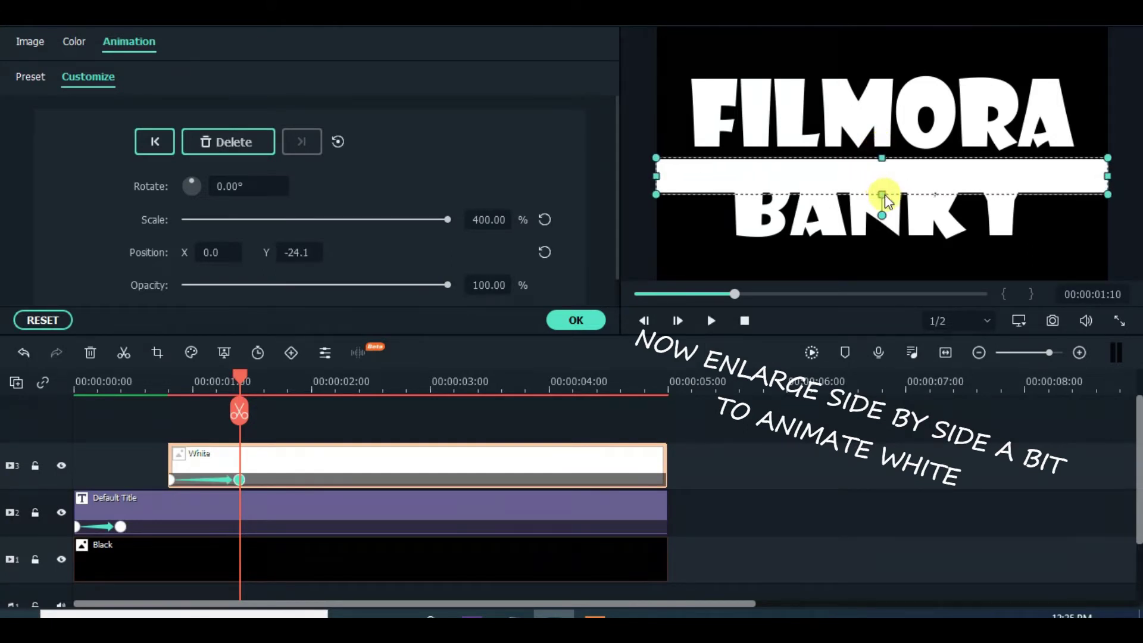
pyautogui.moveTo(881, 153); pyautogui.dragTo(882, 113)
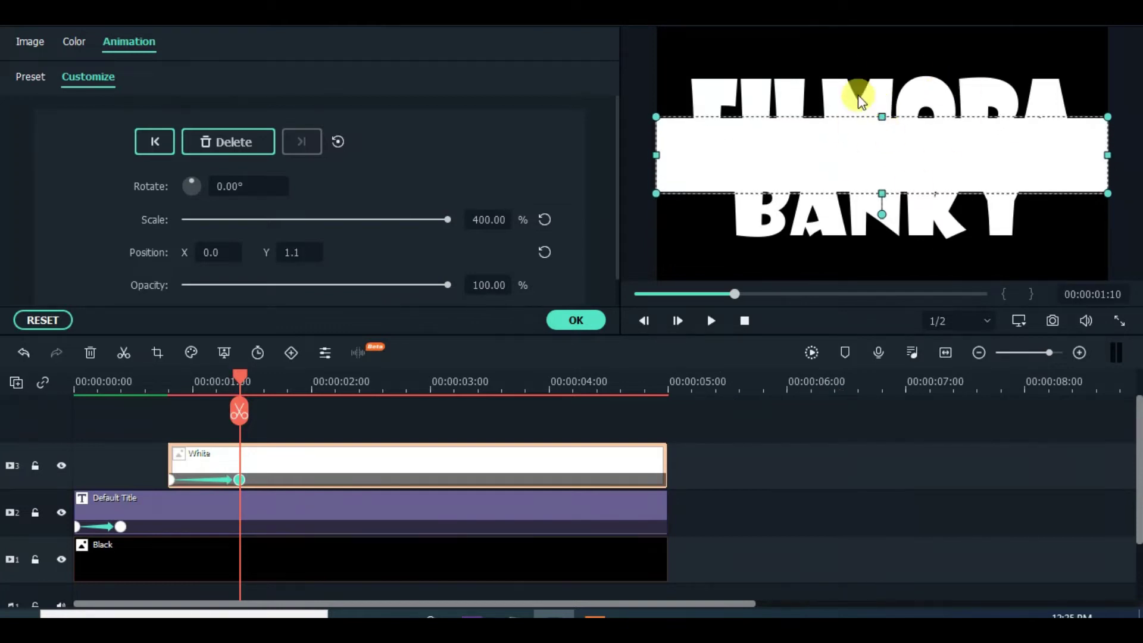
# At 00:00:04:24, stretch the White band up and down until it covers the entire frame
pyautogui.moveTo(245, 381); pyautogui.dragTo(585, 381)
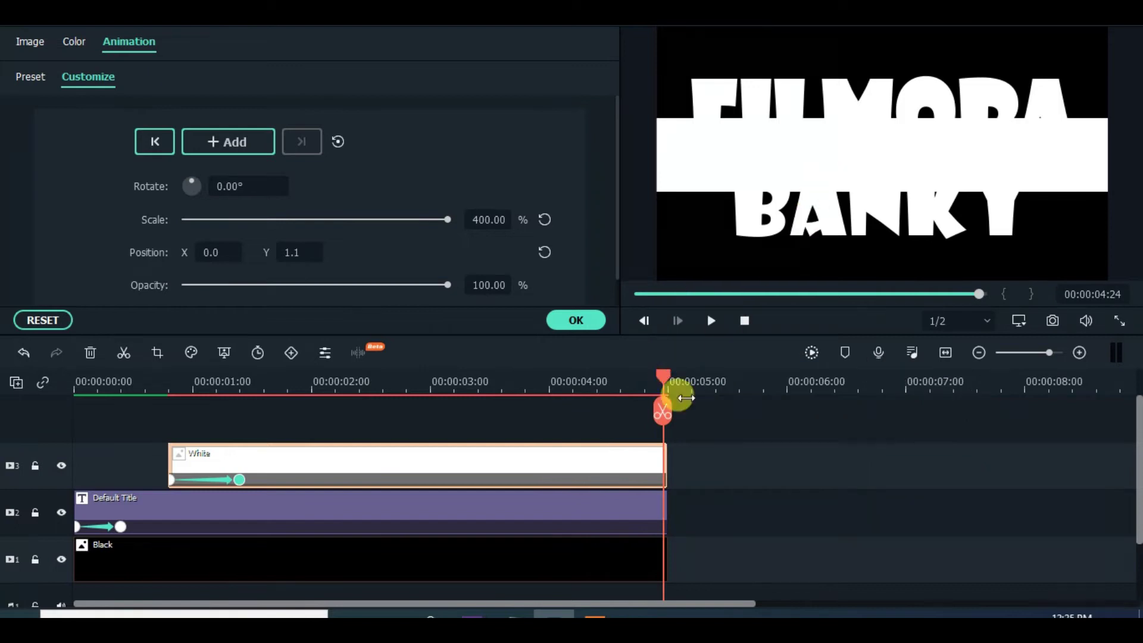
pyautogui.click(622, 465)
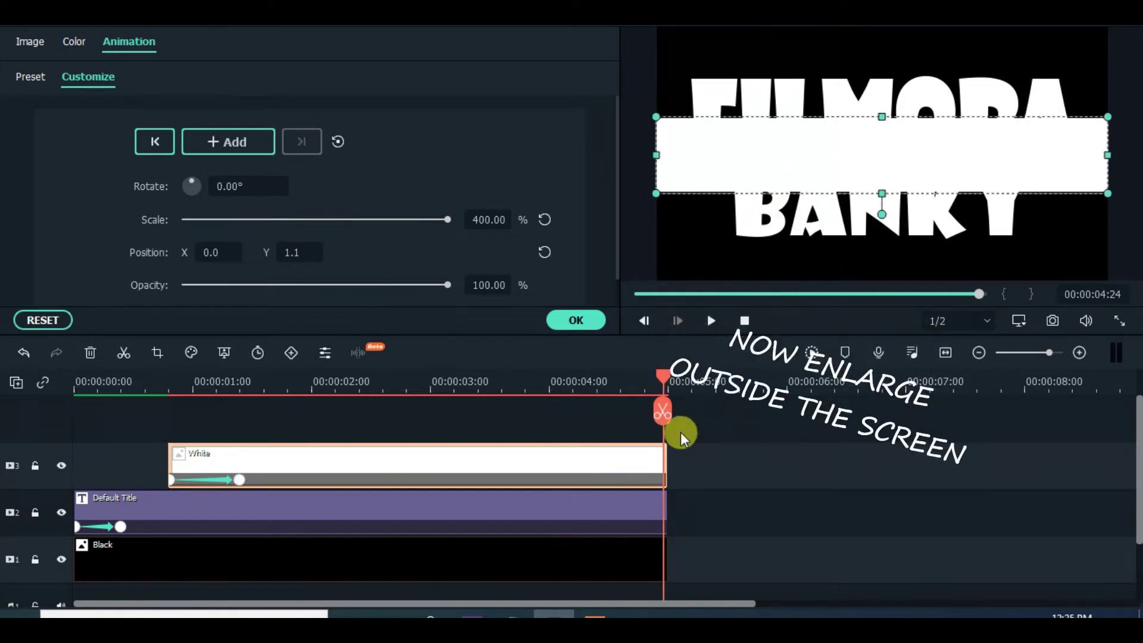
pyautogui.moveTo(882, 192); pyautogui.dragTo(877, 280)
pyautogui.moveTo(882, 118); pyautogui.dragTo(884, 30)
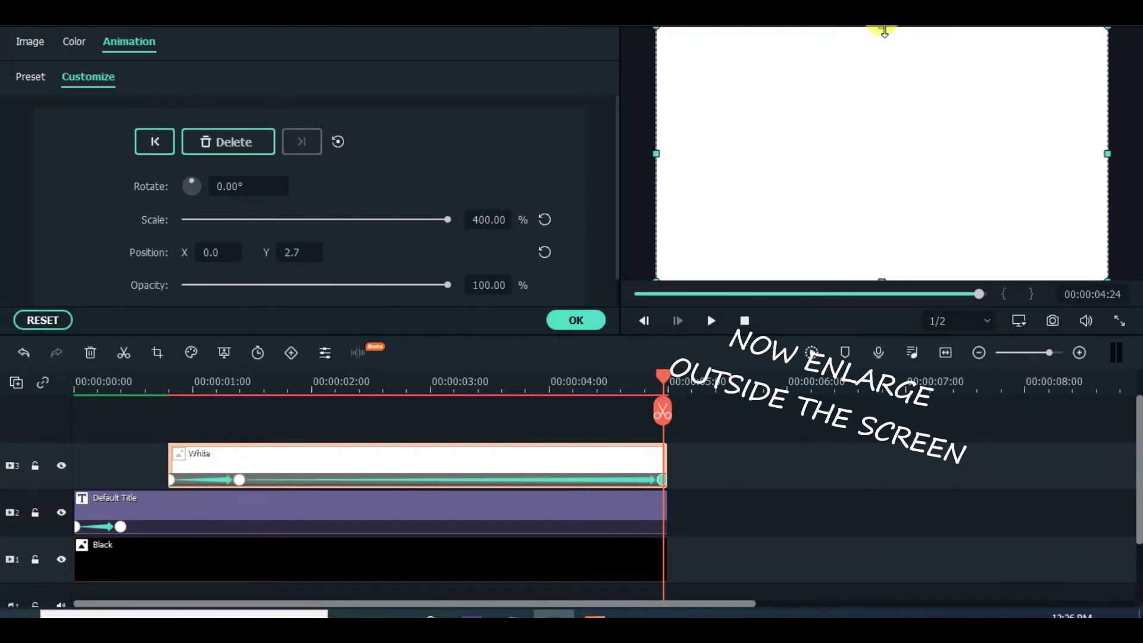
# Render the timeline preview and play the title animation from the start
pyautogui.click(640, 293)
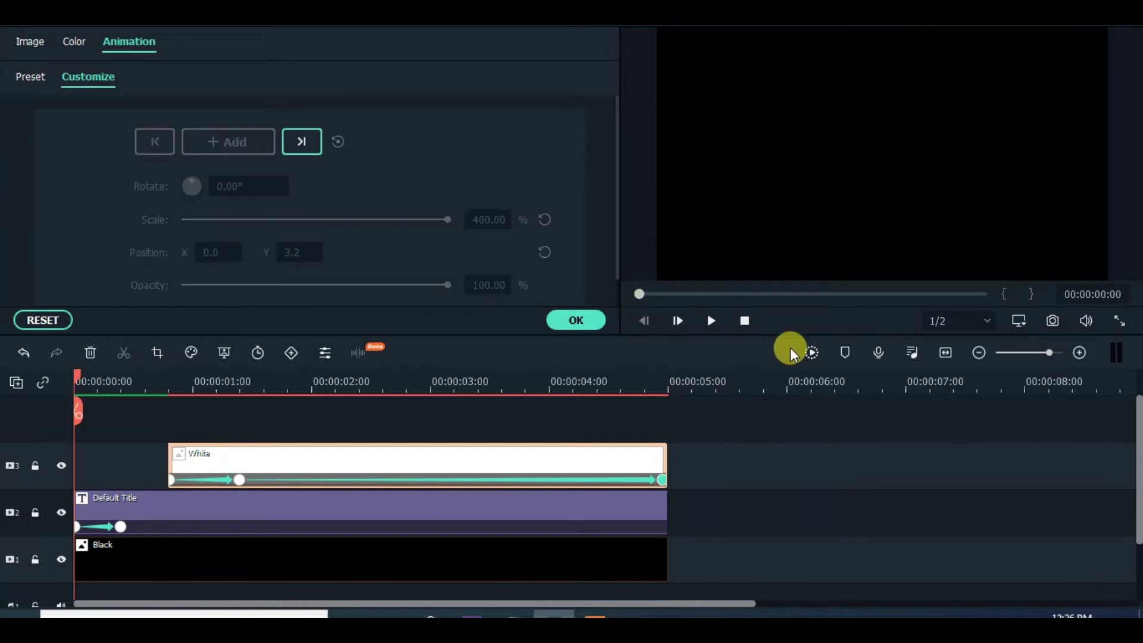
pyautogui.click(817, 352)
pyautogui.click(710, 323)
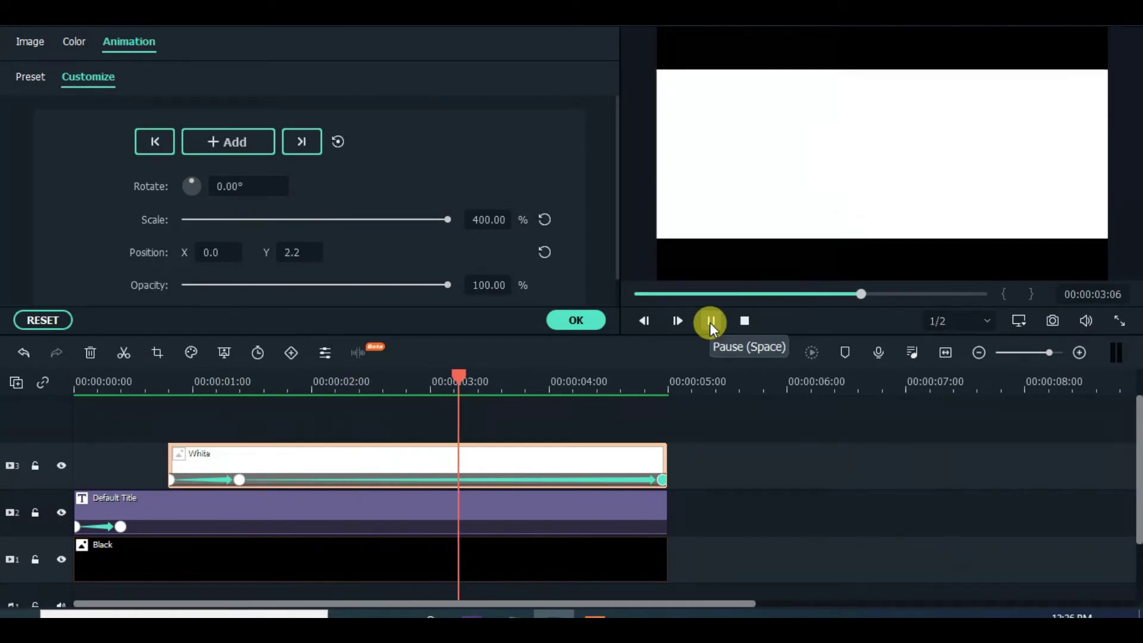
# Apply the White clip's animation settings and export the title sequence as a video
pyautogui.click(576, 320)
pyautogui.click(572, 47)
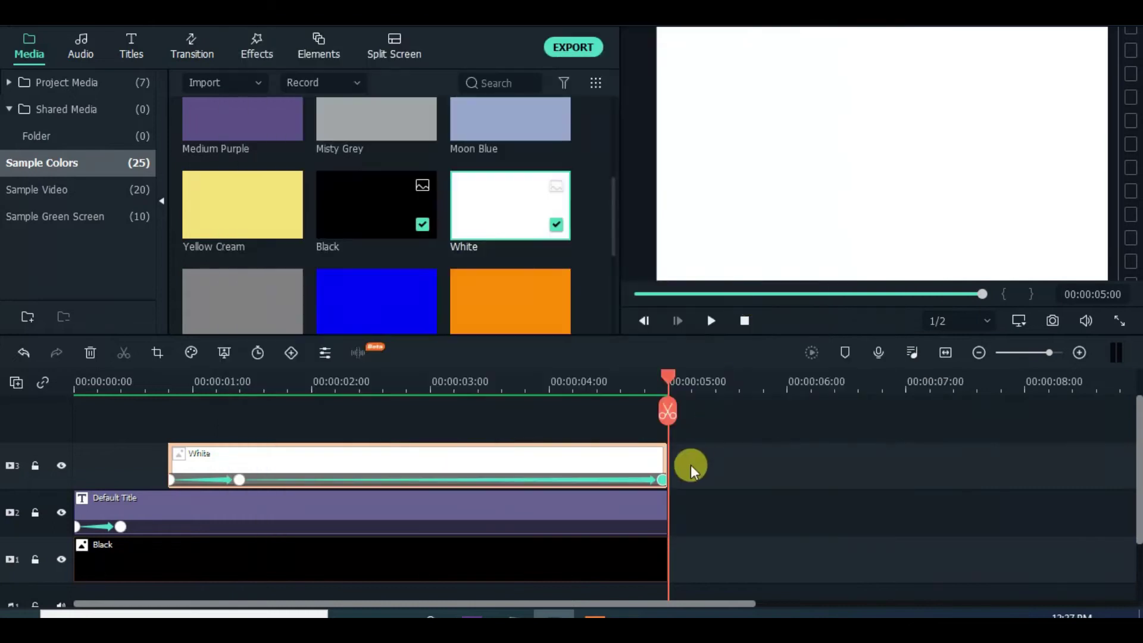
# Delete the White, Default Title and Black clips from the timeline and remove the empty tracks
pyautogui.moveTo(755, 464); pyautogui.dragTo(384, 567)
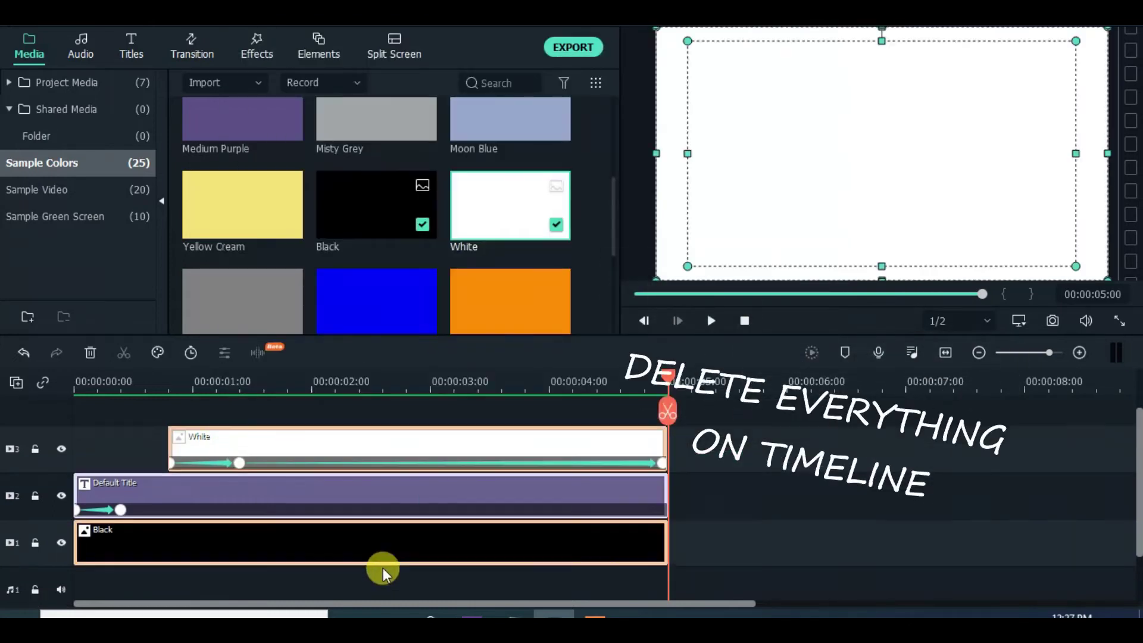
pyautogui.click(87, 352)
pyautogui.click(18, 381)
pyautogui.click(74, 467)
# Place the Samurai - 78823 video from the project media at the timeline start, keeping the 1920 x 1080 25fps project settings
pyautogui.click(70, 80)
pyautogui.moveTo(510, 243); pyautogui.dragTo(94, 480)
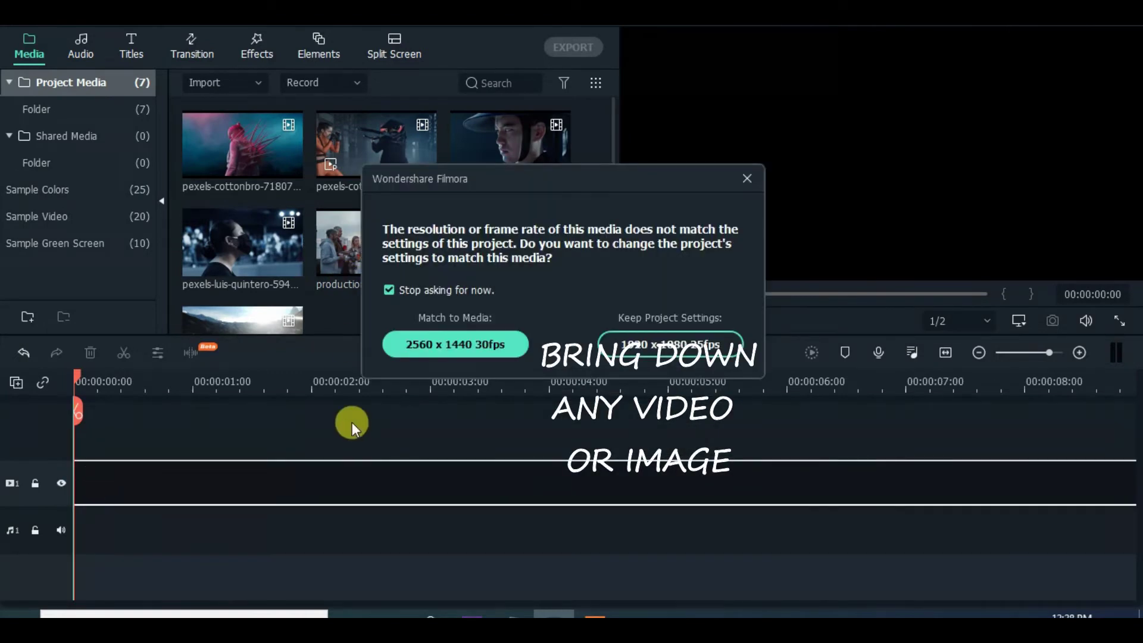
pyautogui.click(690, 344)
# Play the opening of the Samurai clip and return the playhead to the start
pyautogui.click(711, 319)
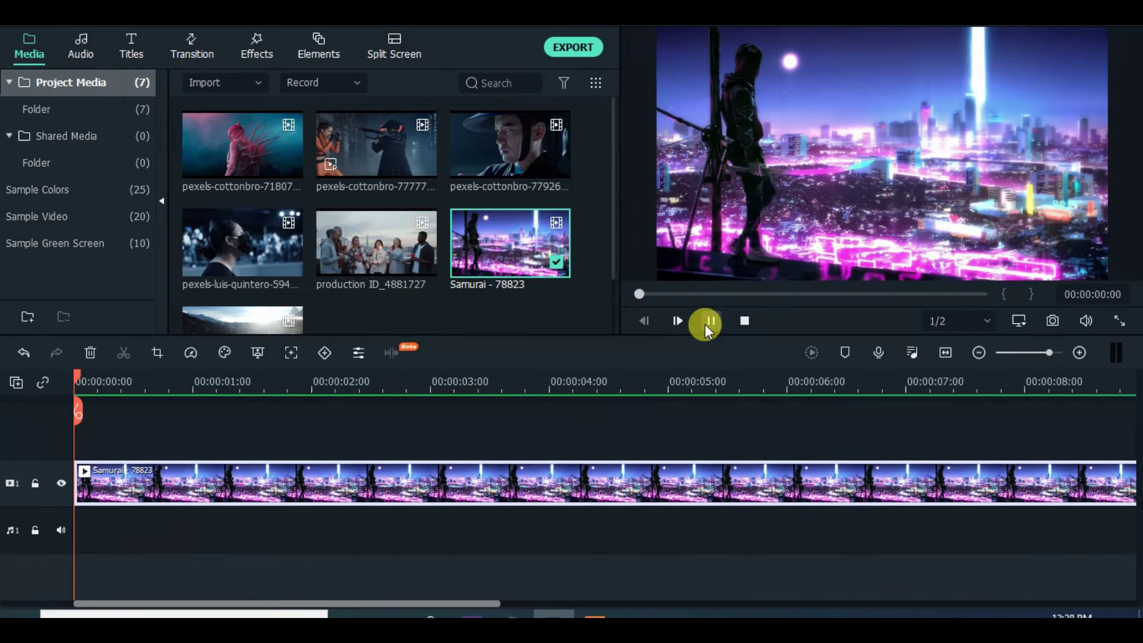
pyautogui.click(672, 295)
pyautogui.click(710, 322)
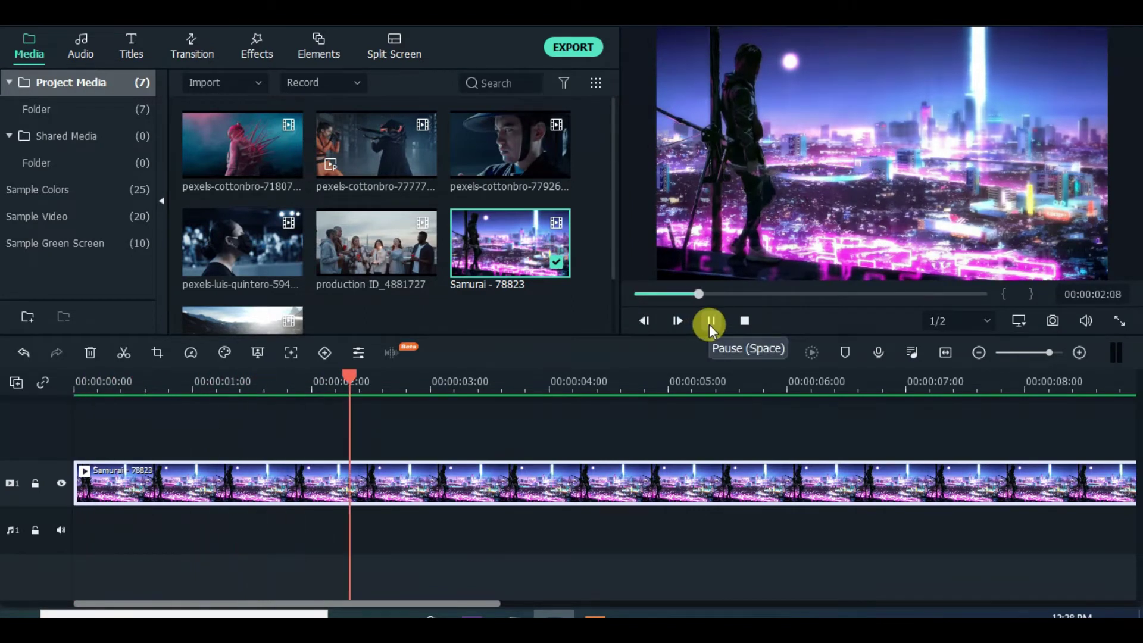
pyautogui.click(639, 294)
# Import CINEMATIC.mp4, place it at the start of the track above the Samurai clip, and reduce the track height
pyautogui.click(265, 82)
pyautogui.click(256, 99)
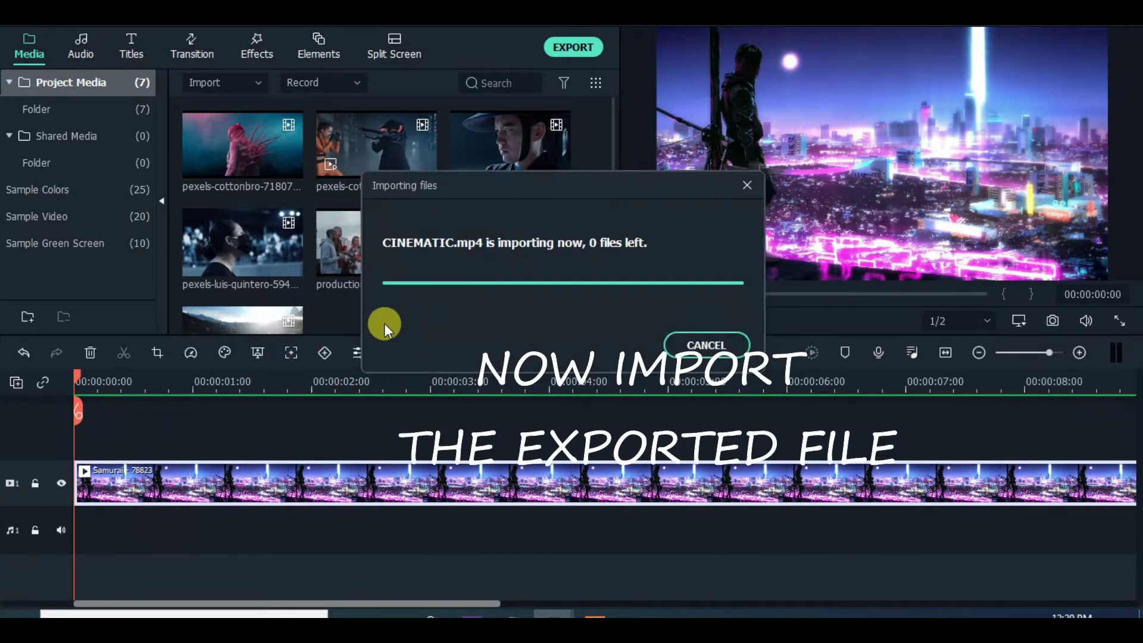
pyautogui.moveTo(613, 172); pyautogui.dragTo(605, 258)
pyautogui.moveTo(328, 283); pyautogui.dragTo(185, 432)
pyautogui.rightClick(81, 412)
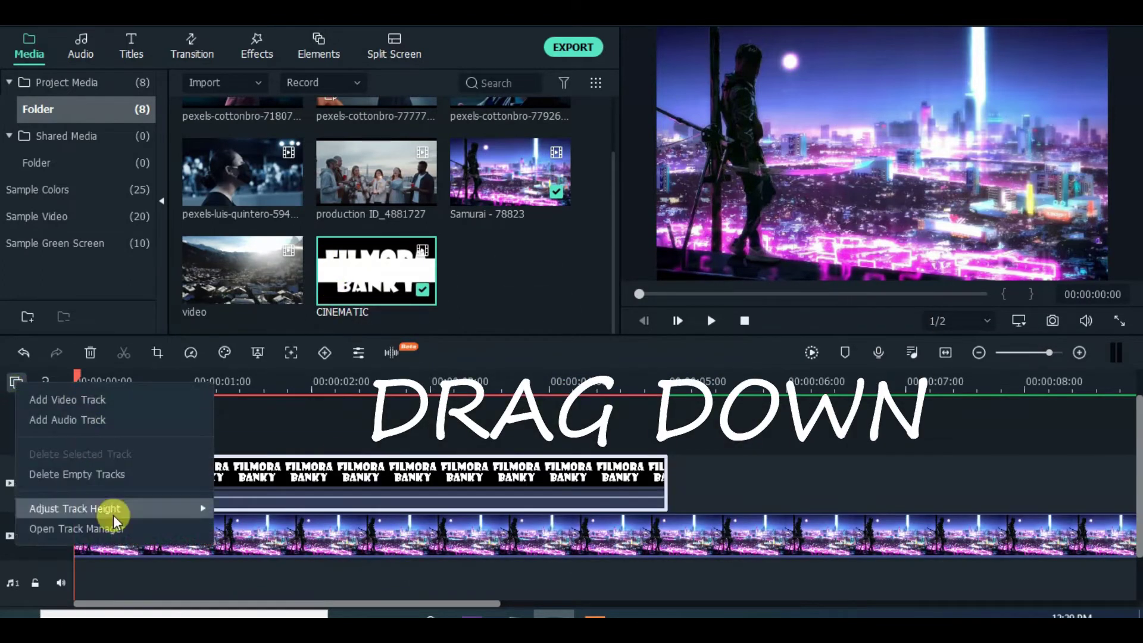
pyautogui.click(95, 472)
# Split the Samurai clip at 00:00:07:00 and delete the part after the cut
pyautogui.moveTo(79, 375); pyautogui.dragTo(853, 376)
pyautogui.click(908, 375)
pyautogui.click(930, 512)
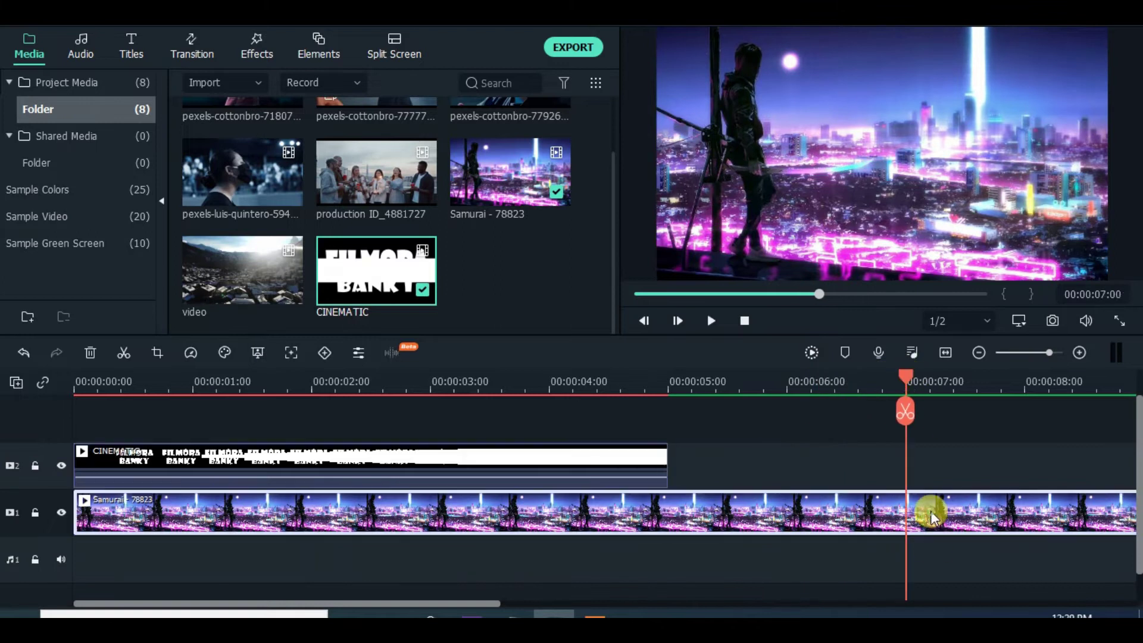
pyautogui.click(124, 352)
pyautogui.click(83, 354)
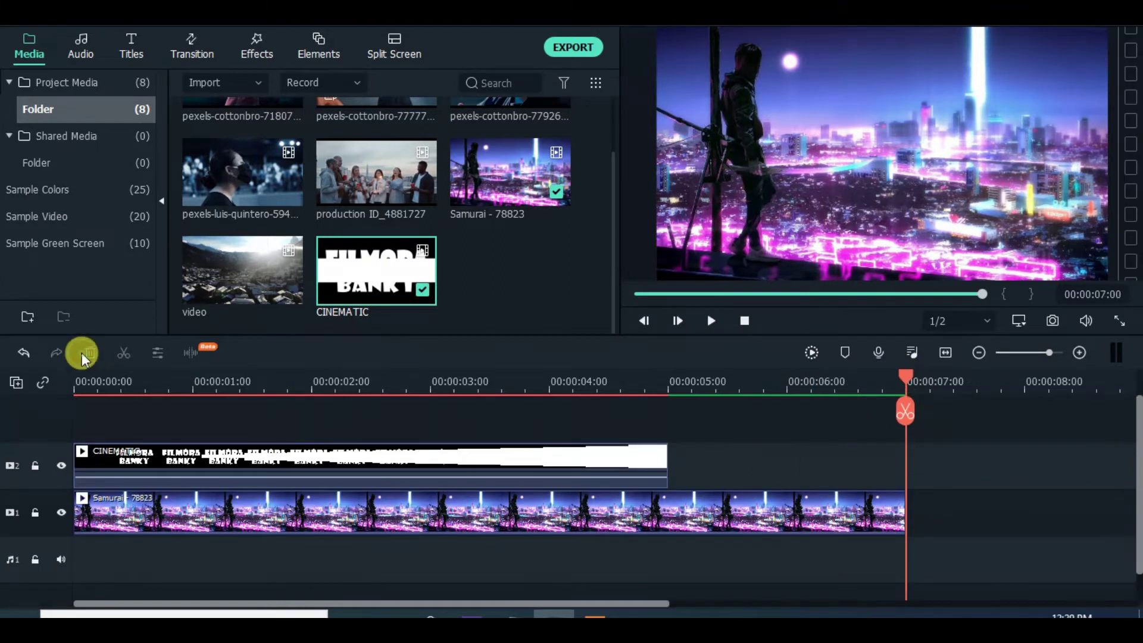
# Play back the two stacked clips from the beginning and return to the start
pyautogui.click(649, 295)
pyautogui.press('space')
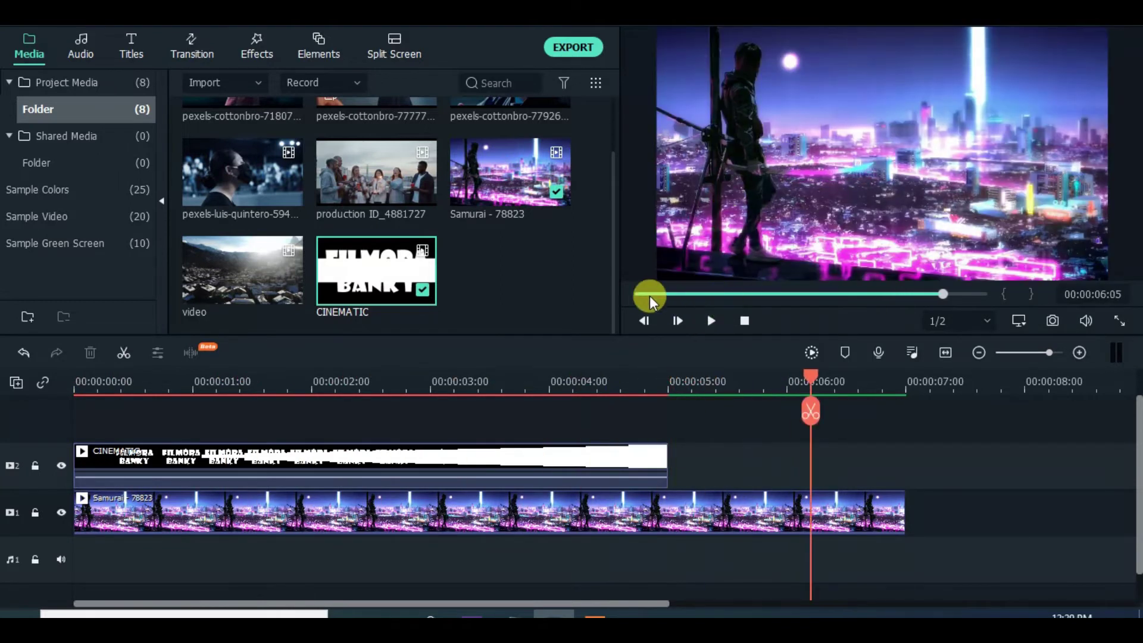
pyautogui.click(638, 293)
# Set the CINEMATIC clip's blending mode to Multiply and apply it
pyautogui.doubleClick(316, 459)
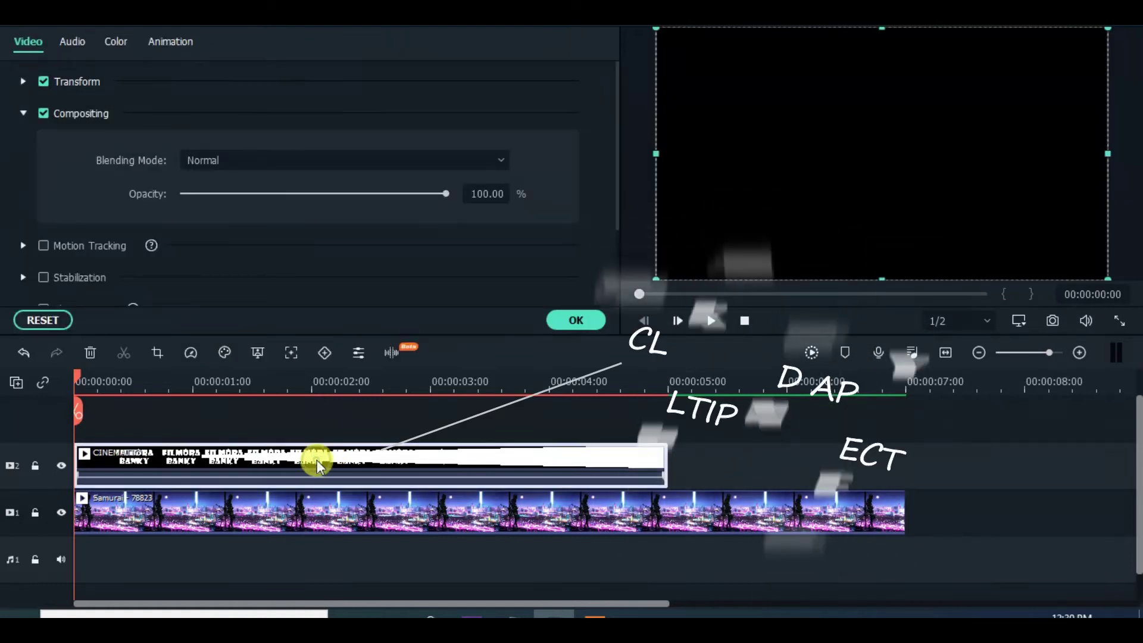
pyautogui.click(262, 159)
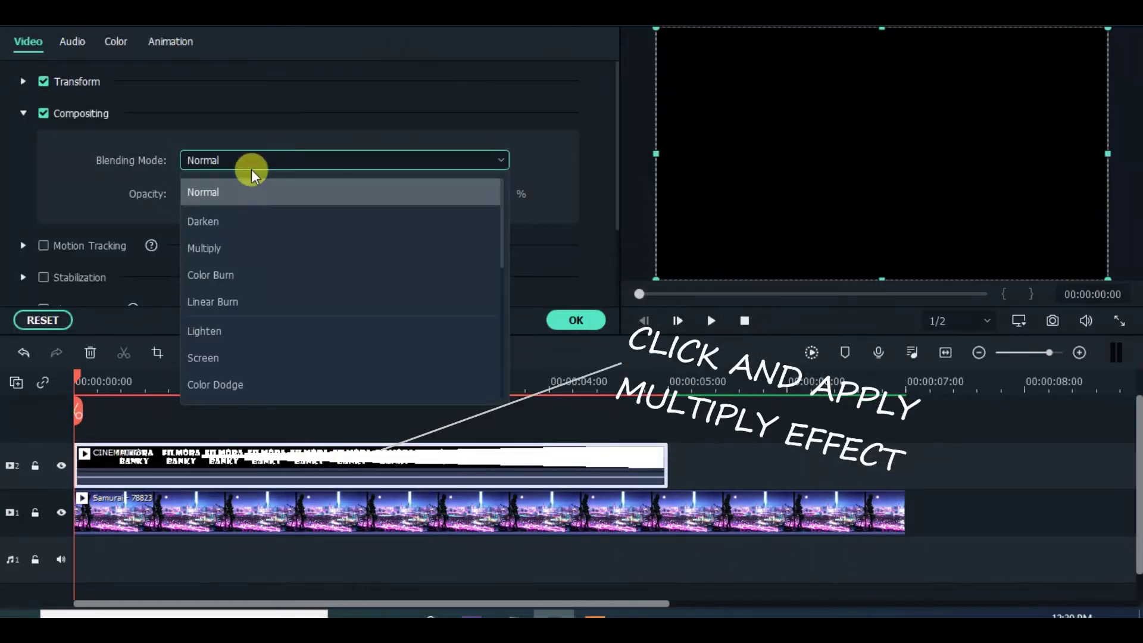
pyautogui.click(241, 249)
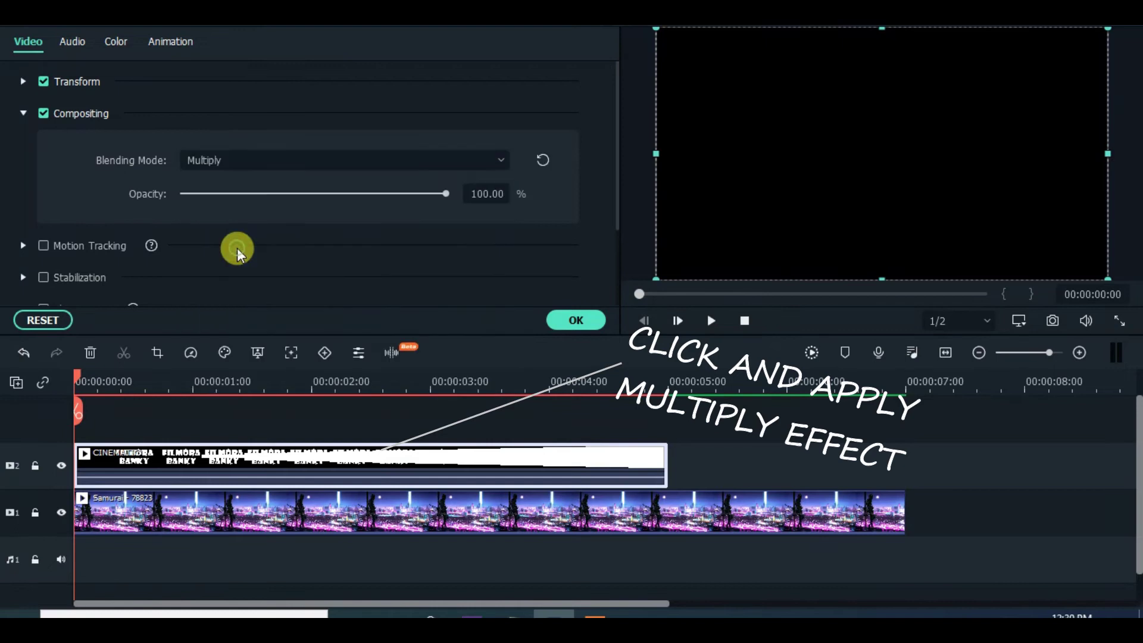
pyautogui.click(545, 323)
# Render the preview and play the Samurai footage through the blended title from the start
pyautogui.click(817, 351)
pyautogui.click(717, 320)
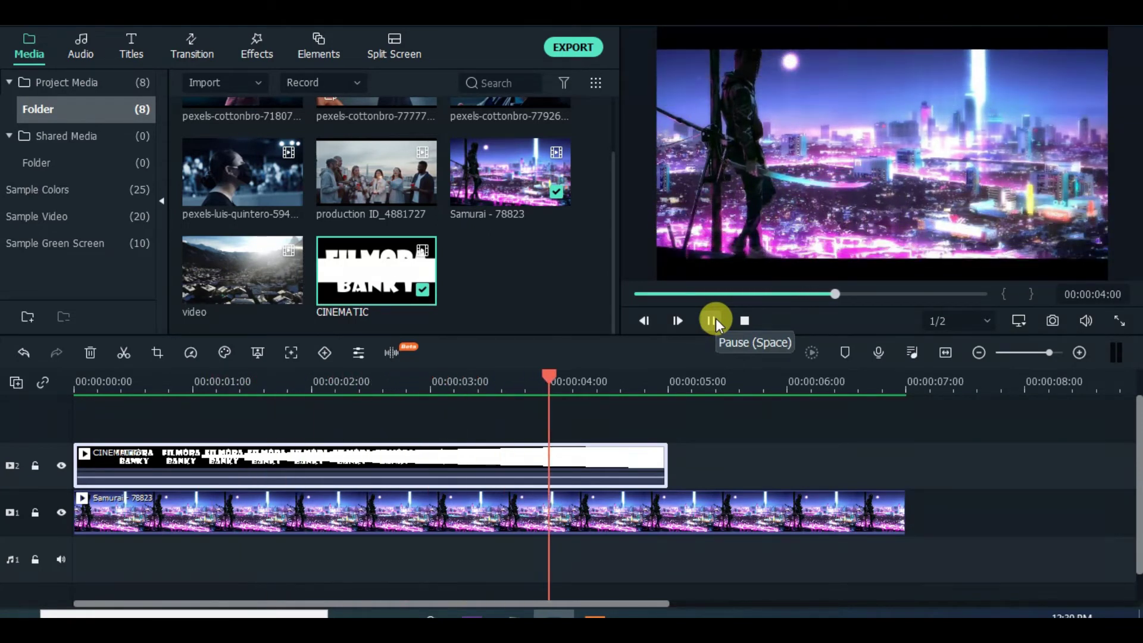
pyautogui.click(635, 293)
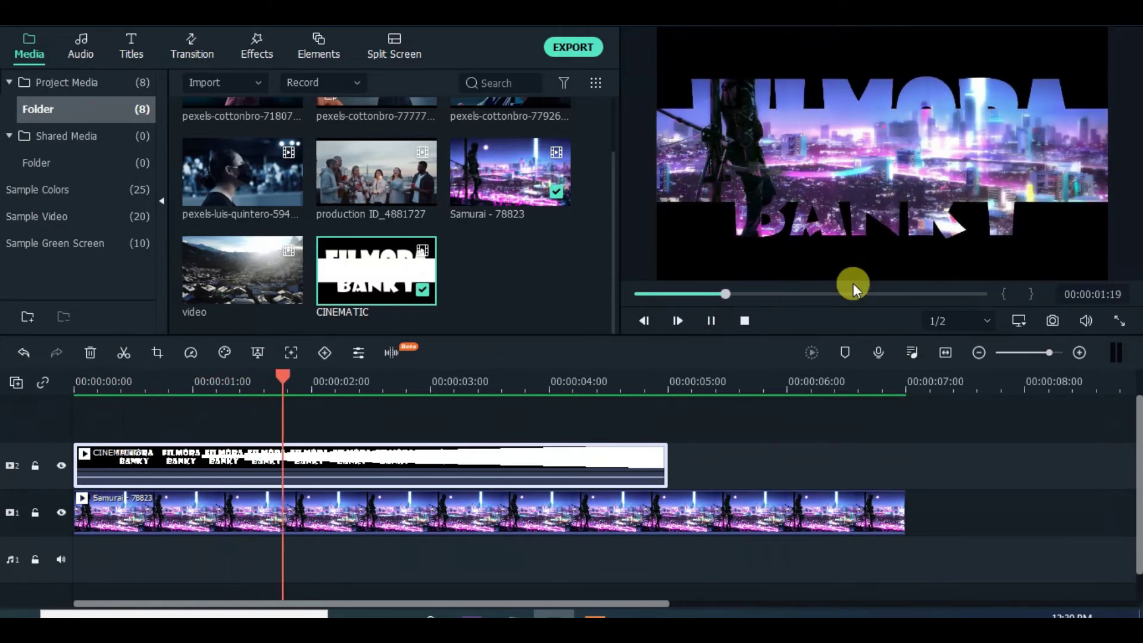
pyautogui.click(639, 292)
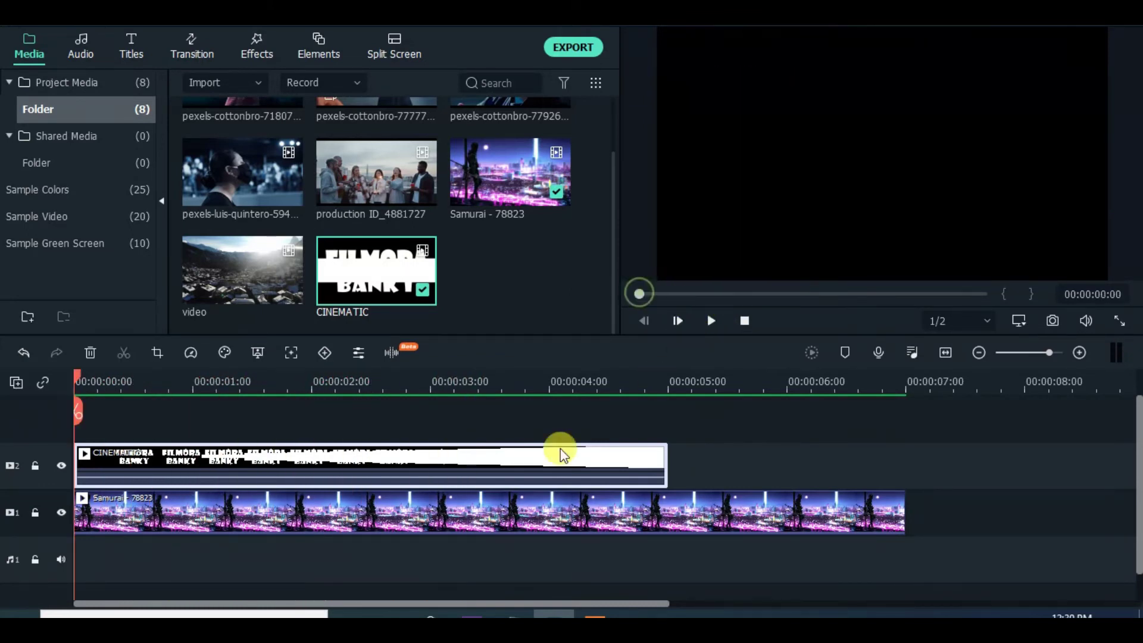
# Apply Pan & Zoom to the Samurai clip, starting on a 1096 x 616 frame around the standing figure and ending on the full frame
pyautogui.click(270, 517)
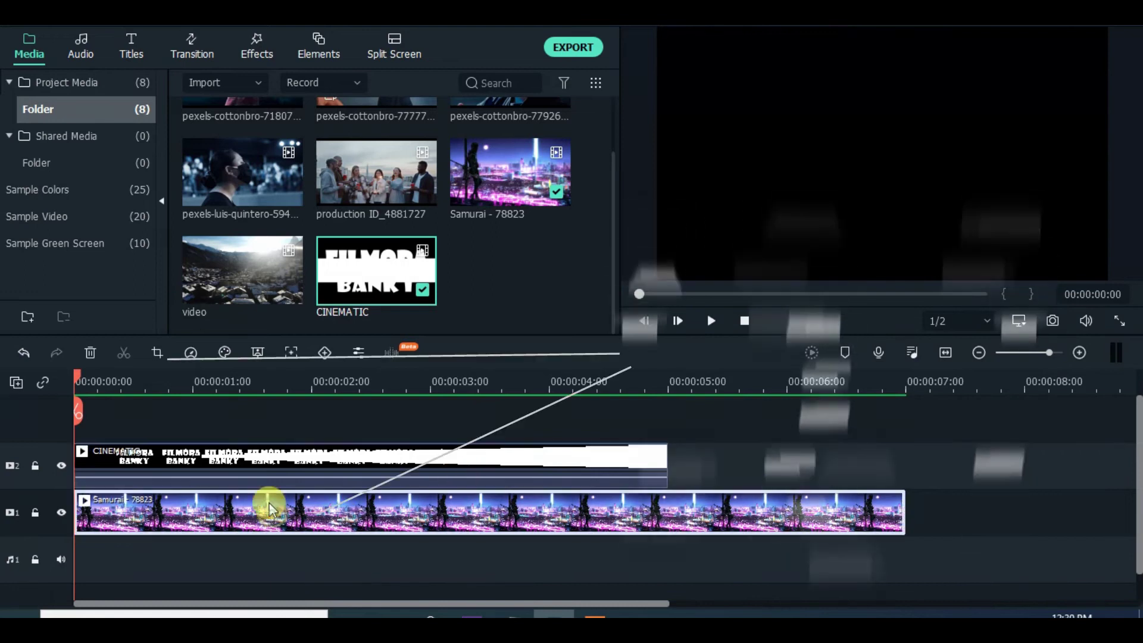
pyautogui.click(158, 354)
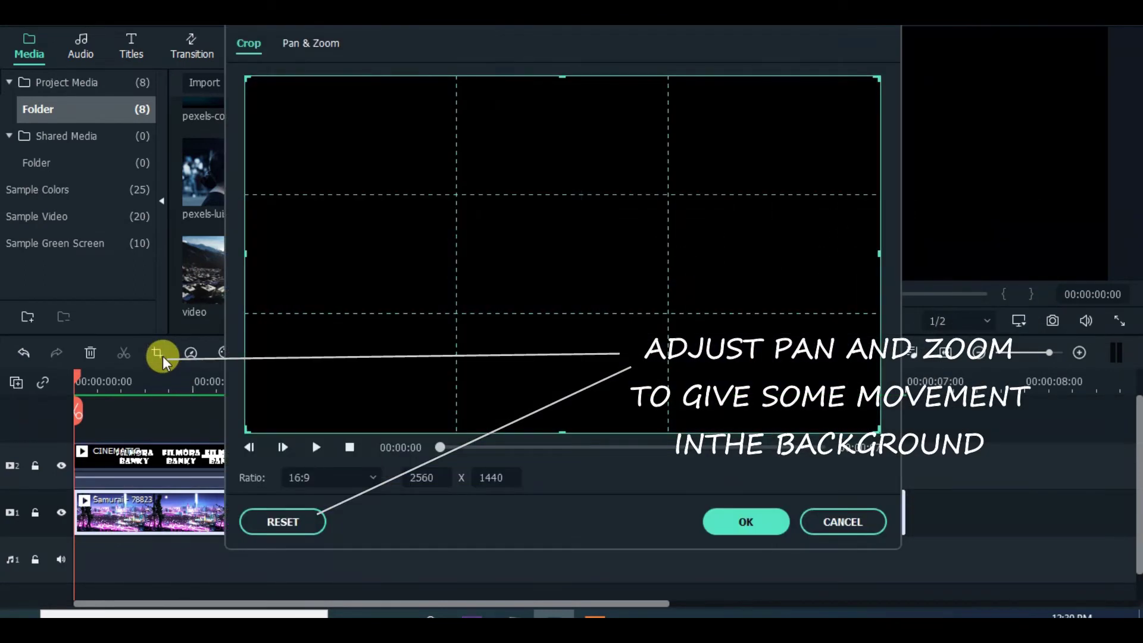
pyautogui.click(307, 50)
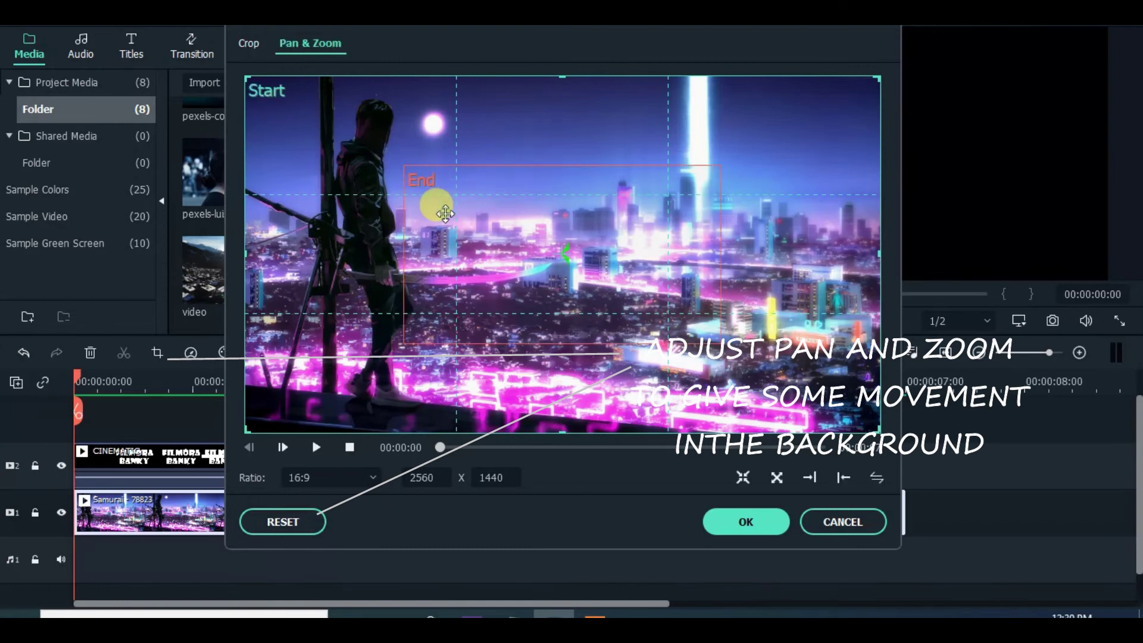
pyautogui.moveTo(468, 220); pyautogui.dragTo(380, 156)
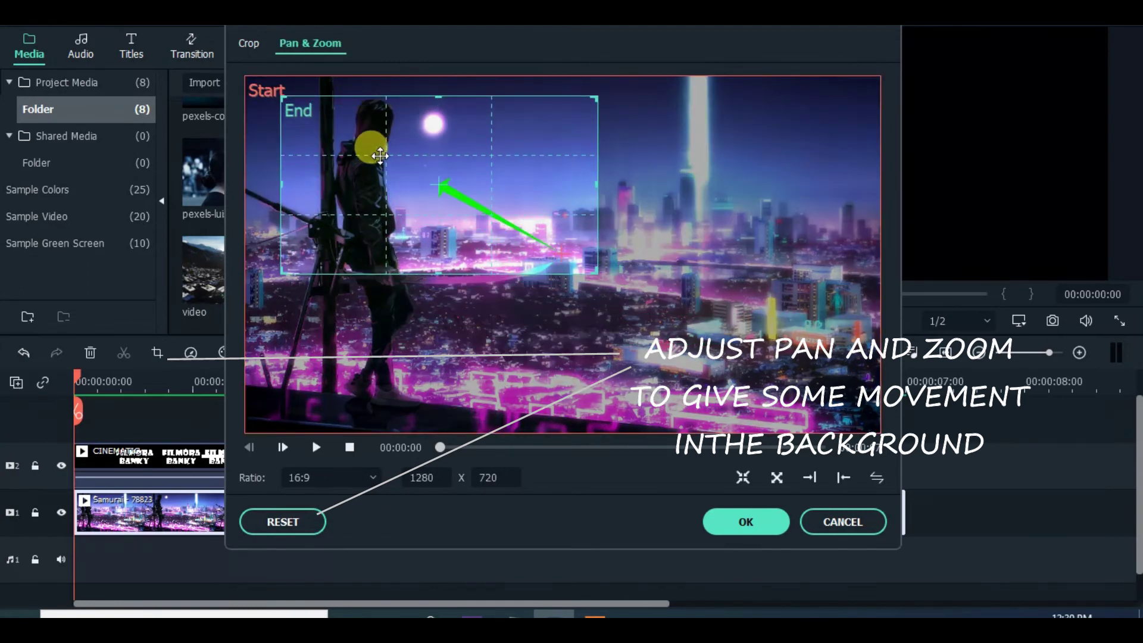
pyautogui.moveTo(575, 282); pyautogui.dragTo(480, 170)
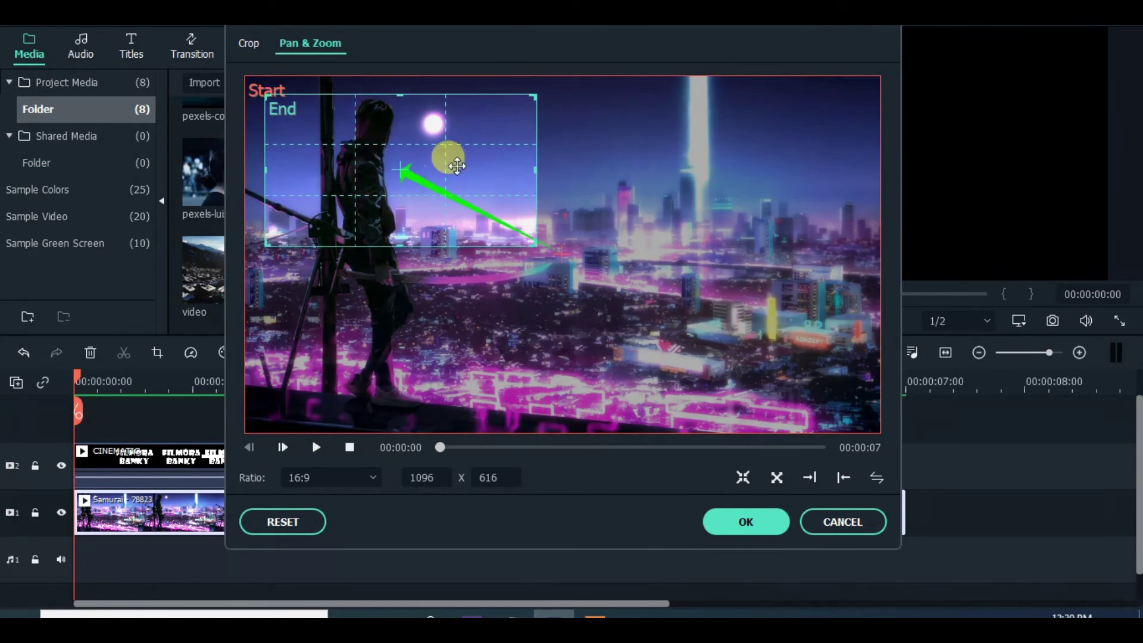
pyautogui.click(877, 477)
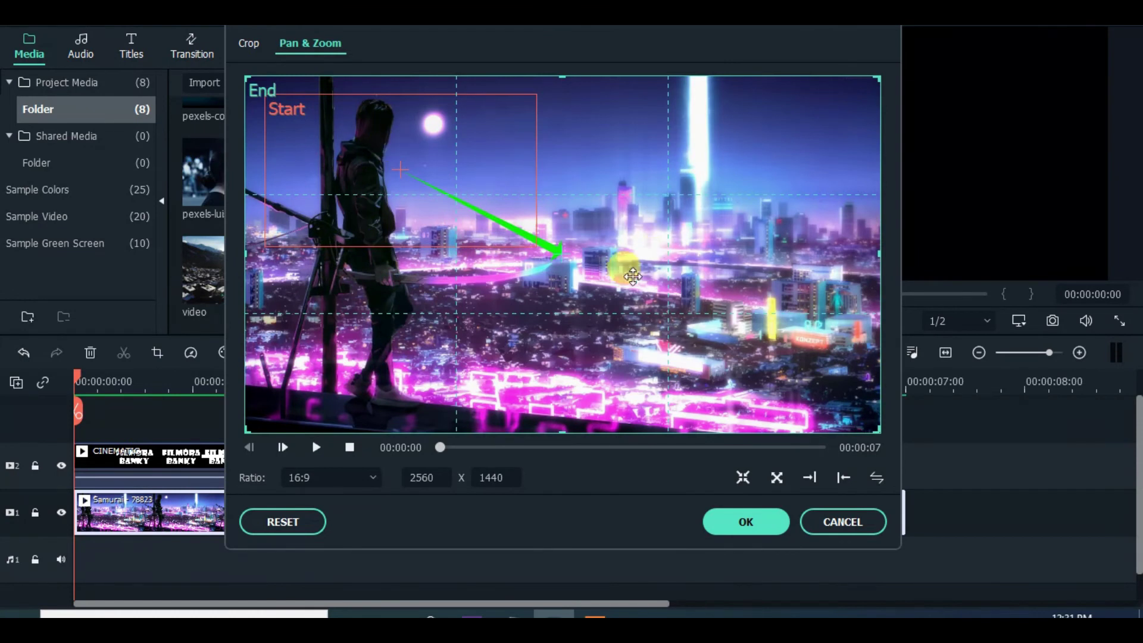
pyautogui.click(732, 522)
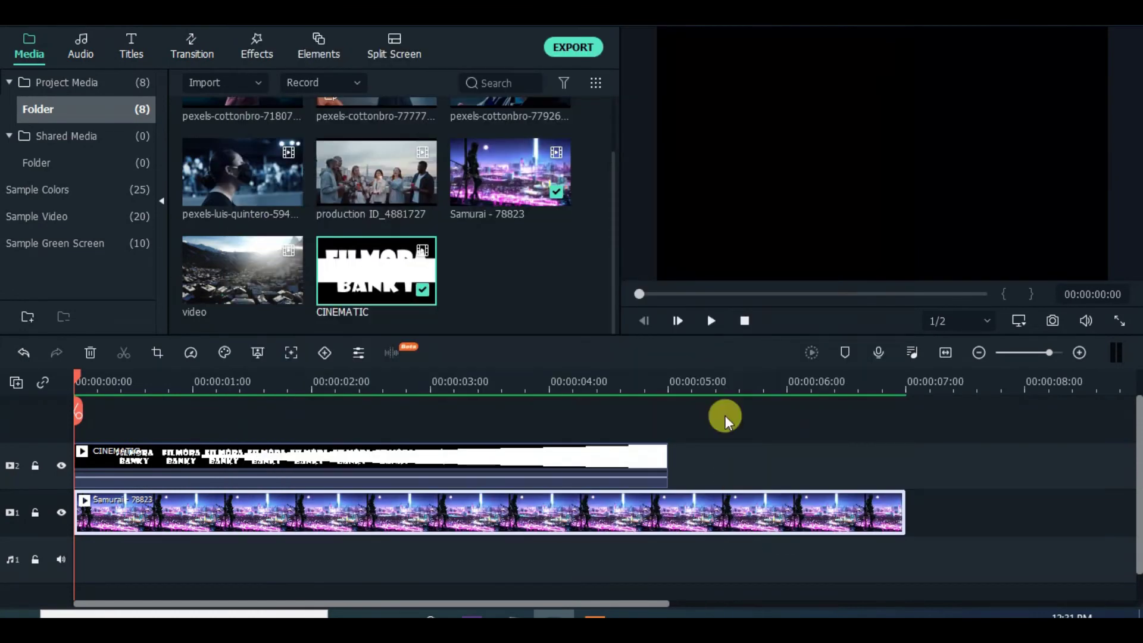
# Render the preview again and replay the title reveal with the moving background from the start
pyautogui.click(809, 357)
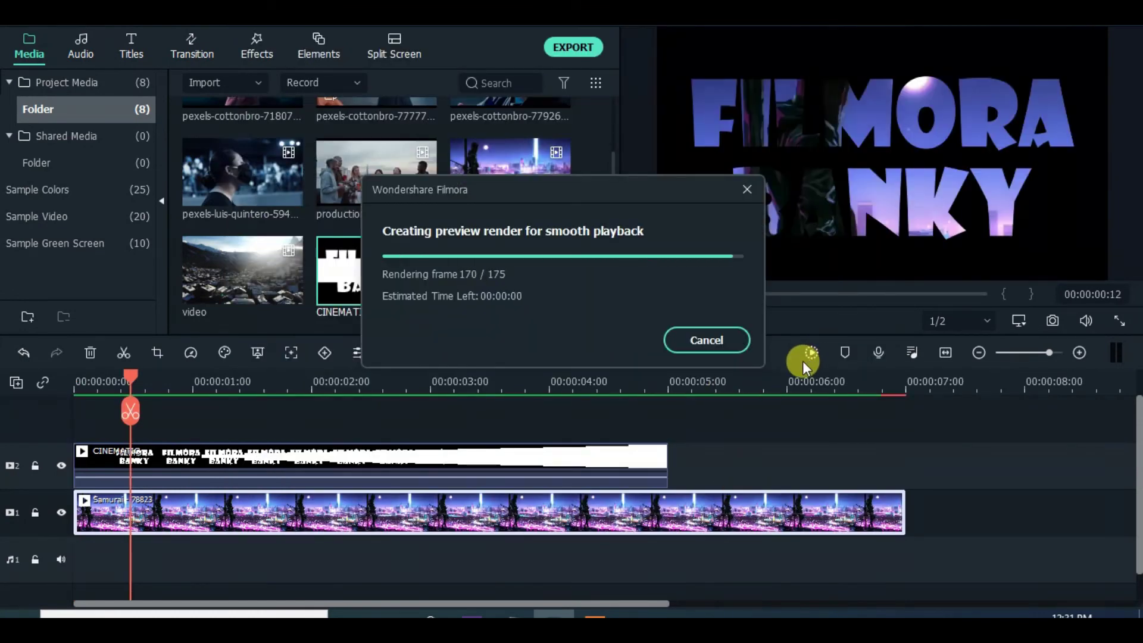
pyautogui.click(635, 294)
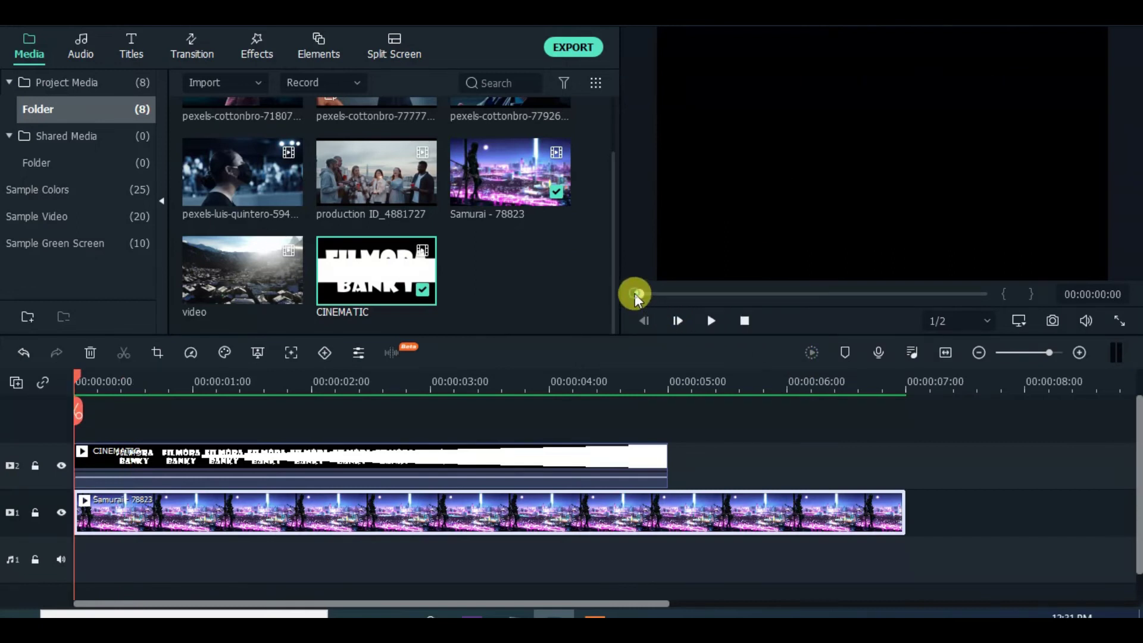
pyautogui.click(712, 322)
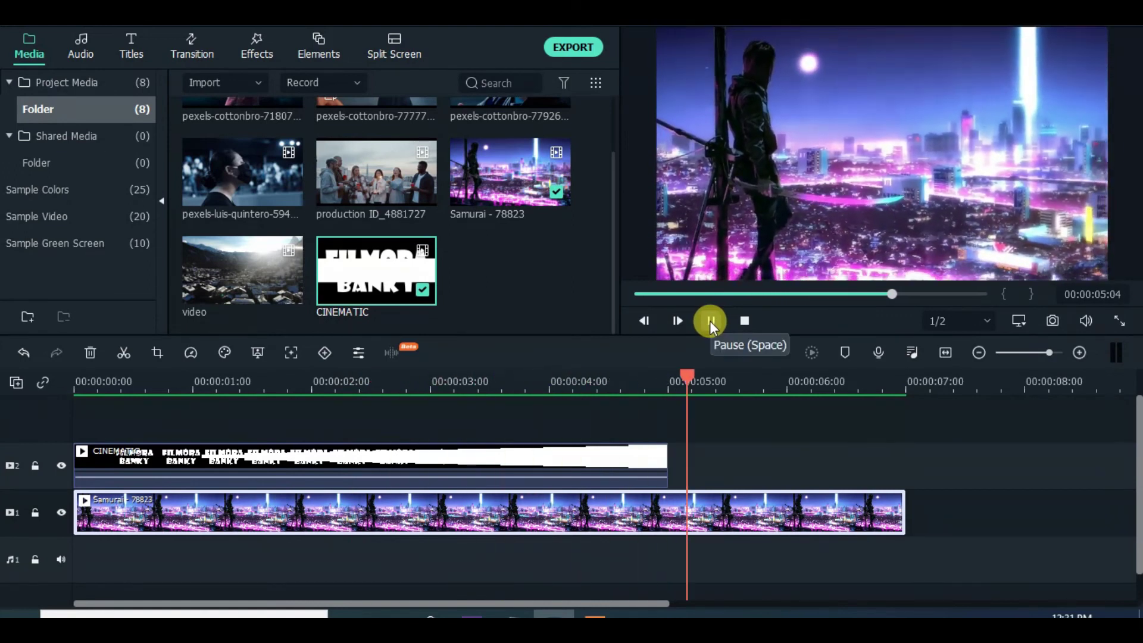
pyautogui.click(637, 292)
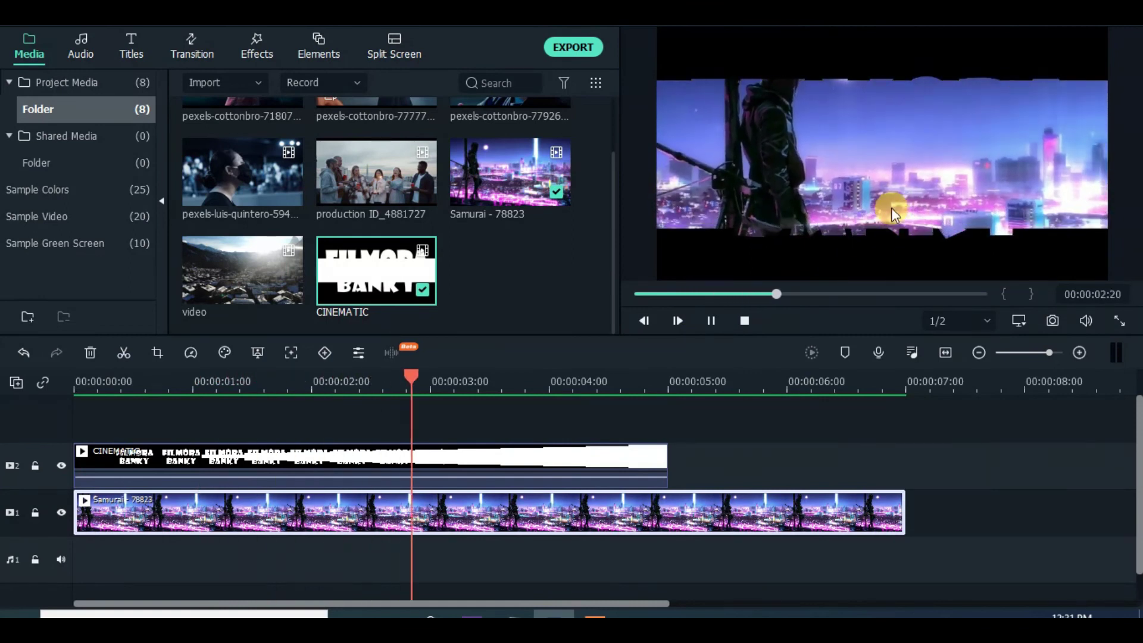
pyautogui.click(637, 292)
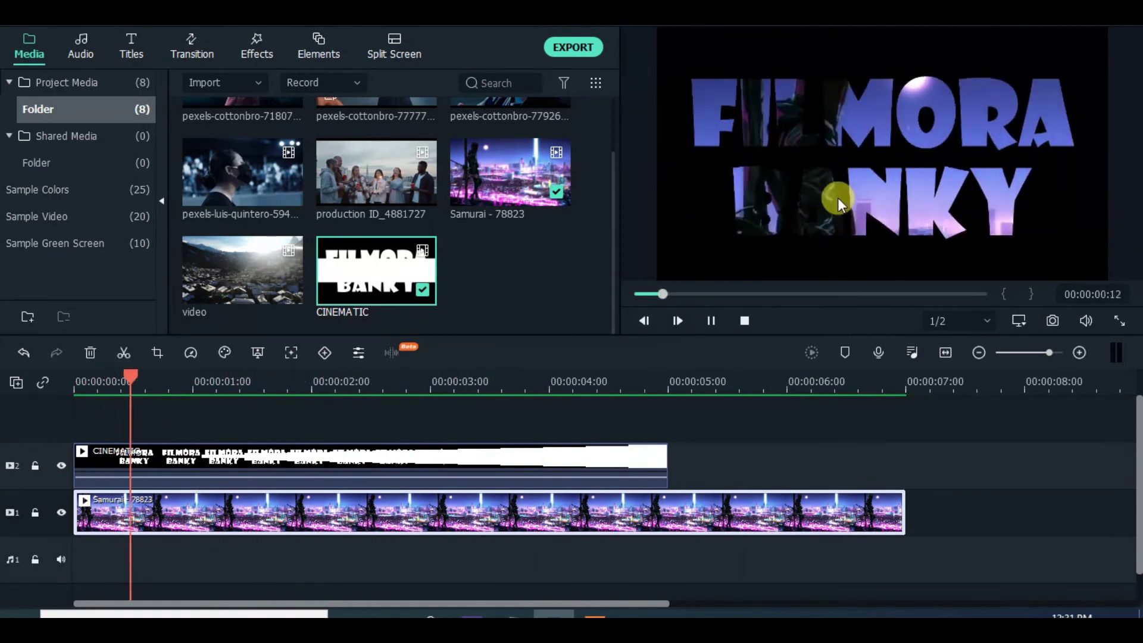